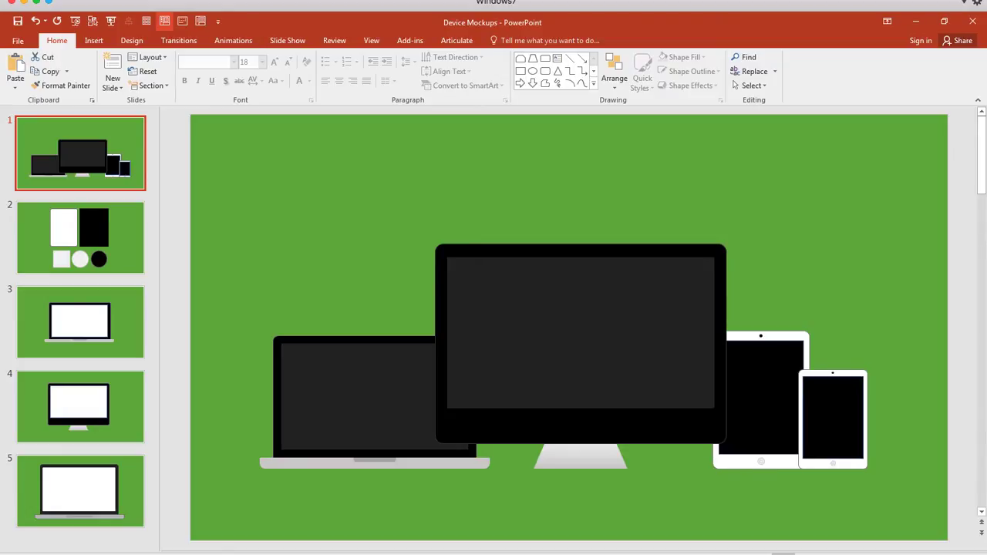
# Step: Switch to slide 2 of the Device Mockups deck with the basic shapes
pyautogui.click(108, 214)
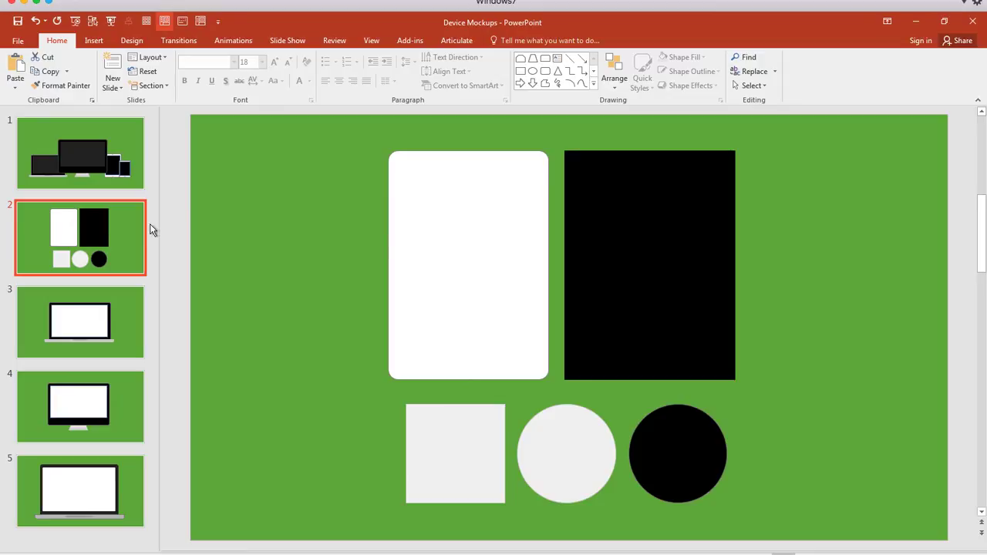
pyautogui.click(448, 216)
pyautogui.click(581, 219)
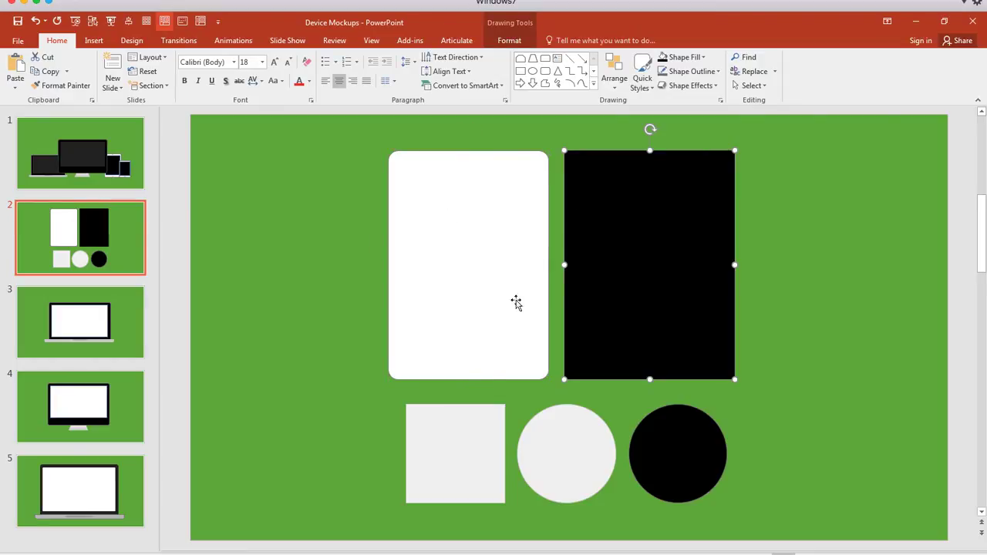
pyautogui.click(474, 407)
pyautogui.click(541, 435)
pyautogui.click(650, 437)
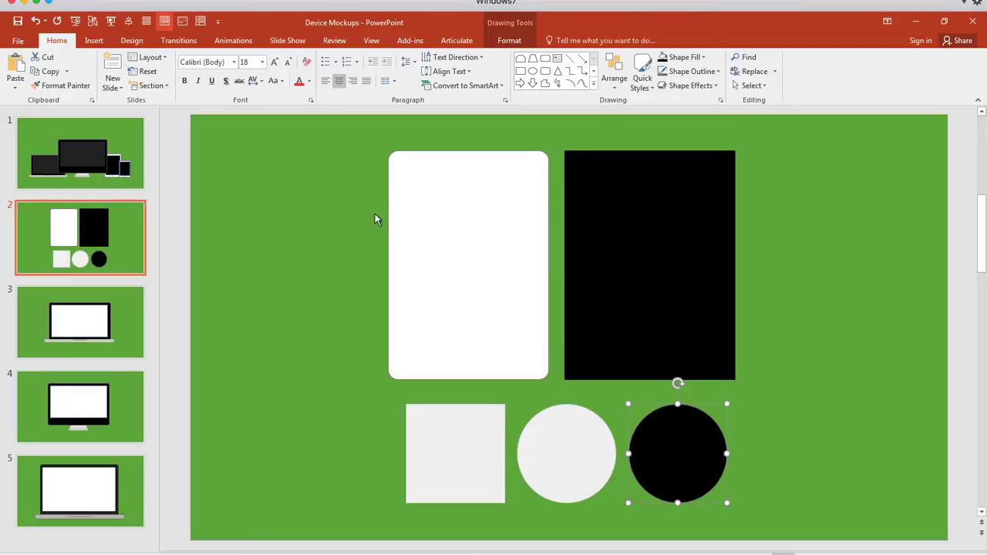
pyautogui.click(531, 190)
pyautogui.click(94, 40)
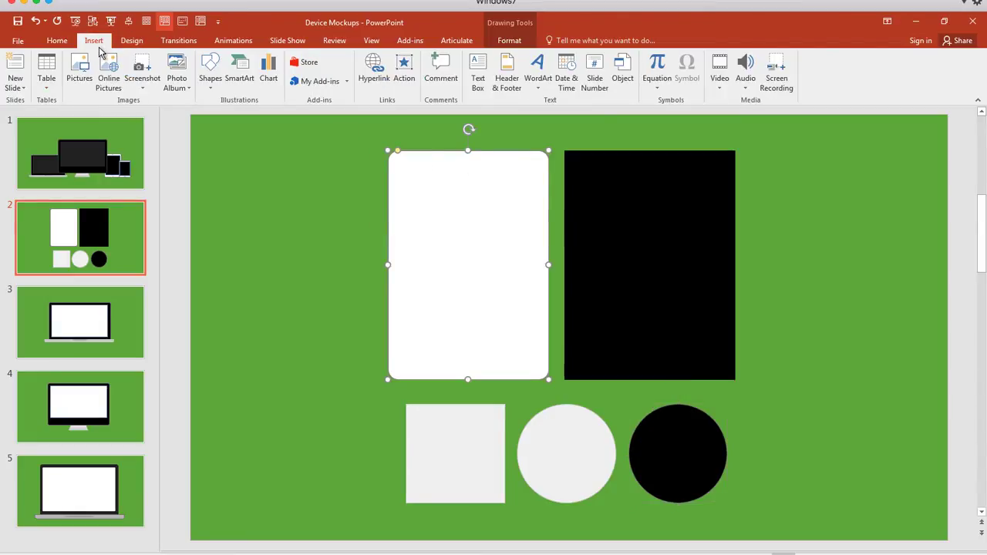
pyautogui.click(212, 87)
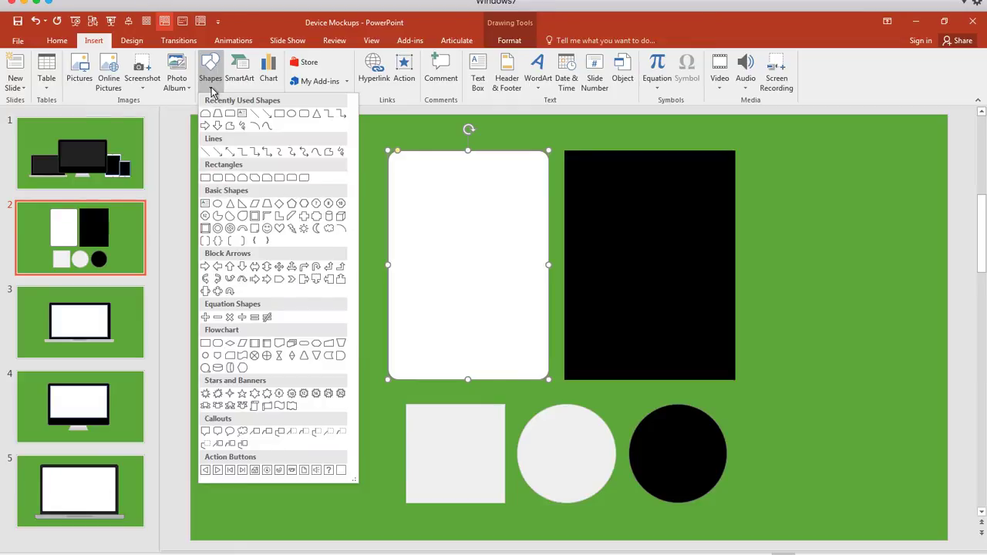
pyautogui.click(526, 136)
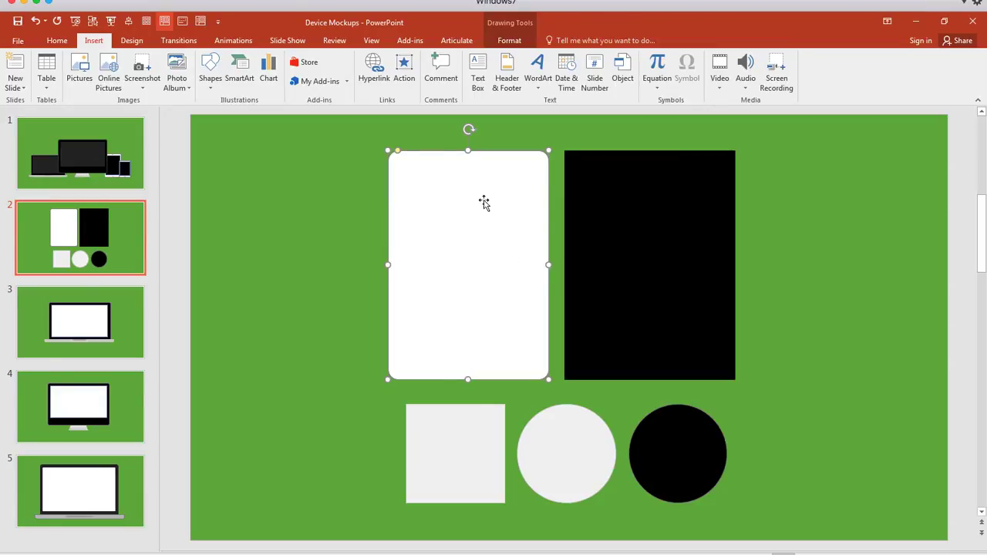
# Step: Move the grey square, both circles and the black rectangle to the slide's right edge
pyautogui.moveTo(483, 198); pyautogui.dragTo(437, 192)
pyautogui.moveTo(459, 445); pyautogui.dragTo(843, 160)
pyautogui.moveTo(574, 459); pyautogui.dragTo(837, 319)
pyautogui.moveTo(678, 459); pyautogui.dragTo(844, 414)
pyautogui.moveTo(734, 287); pyautogui.dragTo(914, 302)
# Step: Enlarge the white rounded rectangle and fit the black rectangle inside it as the screen
pyautogui.moveTo(472, 218); pyautogui.dragTo(537, 221)
pyautogui.moveTo(568, 375); pyautogui.dragTo(616, 432)
pyautogui.moveTo(532, 301); pyautogui.dragTo(530, 331)
pyautogui.moveTo(763, 219); pyautogui.dragTo(410, 220)
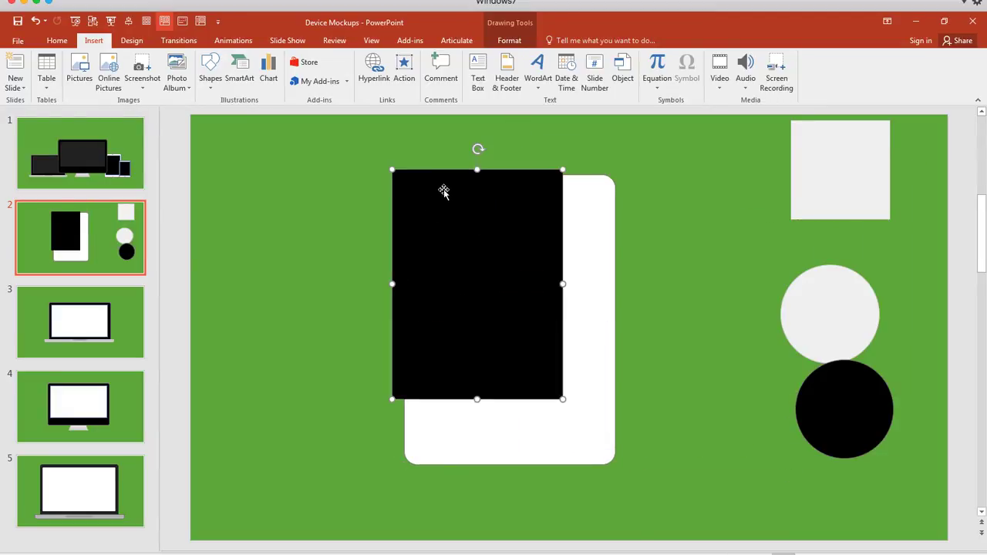
pyautogui.moveTo(443, 192); pyautogui.dragTo(468, 211)
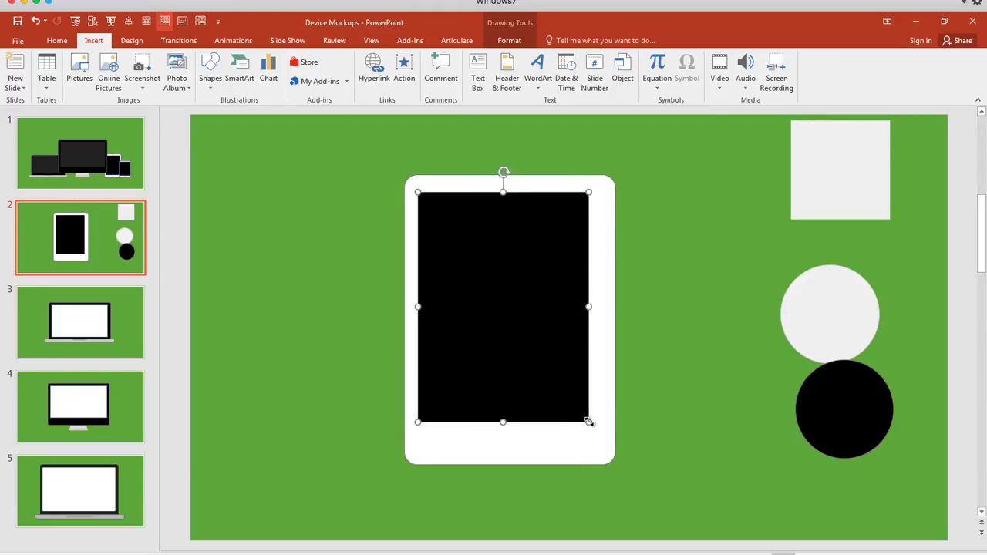
pyautogui.moveTo(588, 422); pyautogui.dragTo(602, 440)
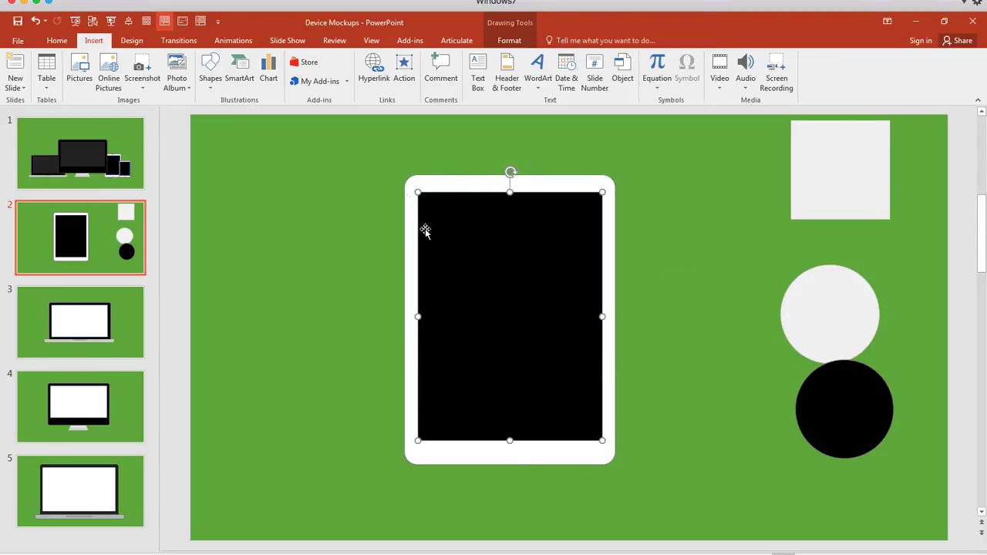
# Step: Centre the black screen horizontally on the white tablet frame with Align Center
pyautogui.moveTo(364, 145); pyautogui.dragTo(658, 514)
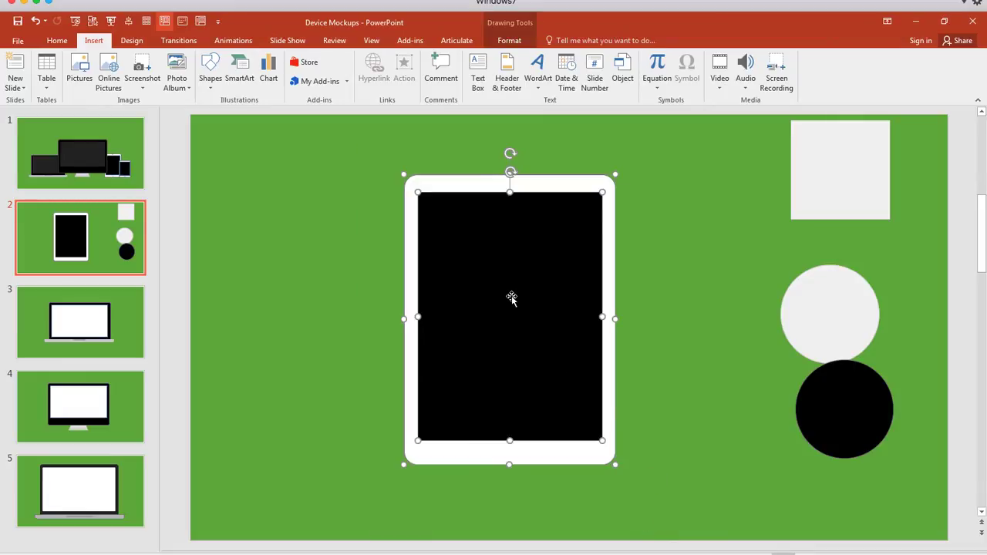
pyautogui.click(507, 42)
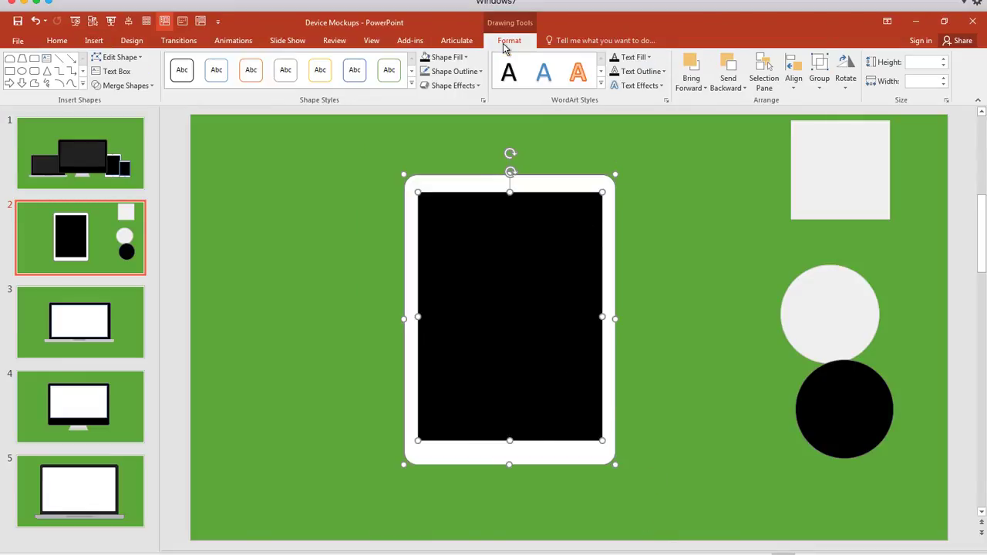
pyautogui.click(794, 81)
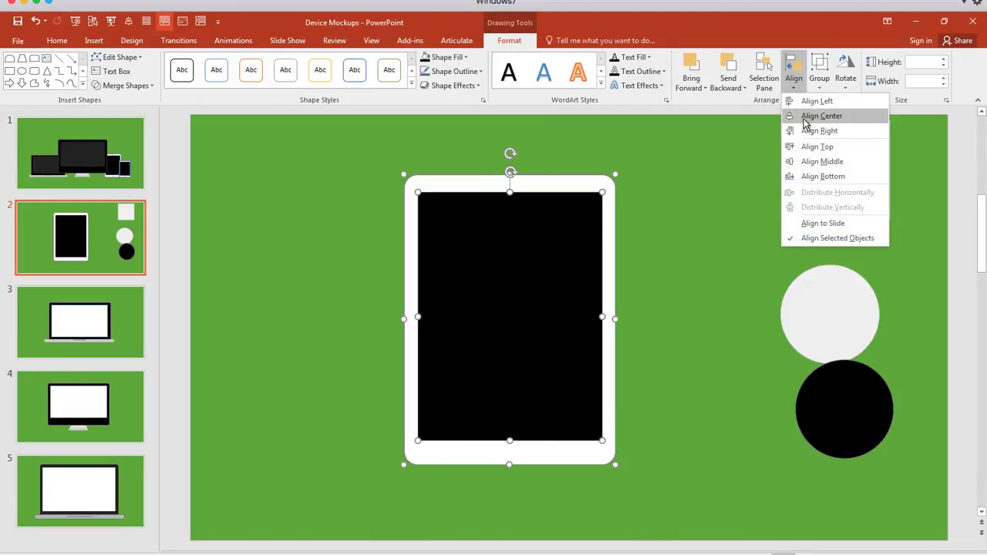
pyautogui.click(804, 118)
pyautogui.click(723, 210)
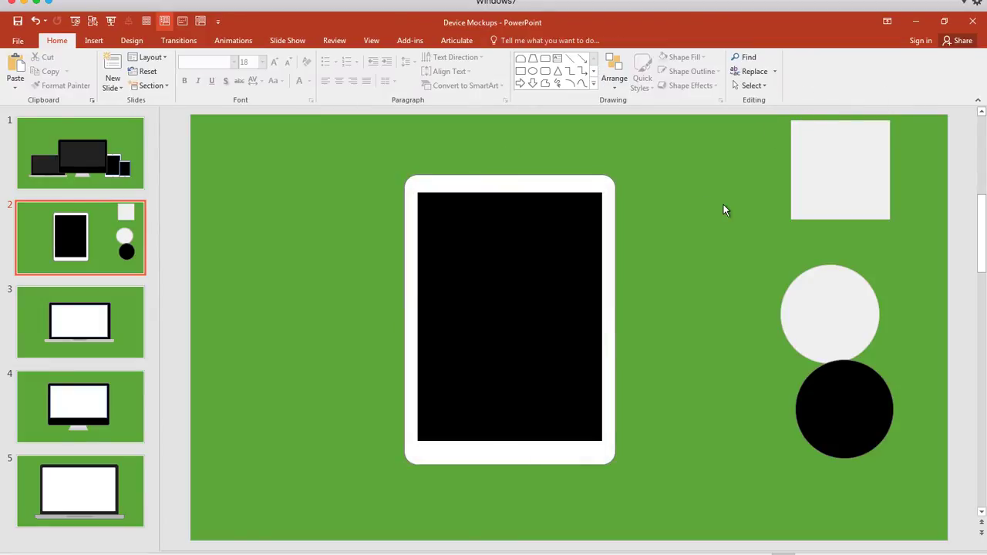
# Step: Trim the screen's bottom and raise its top edge so it is 4.32" tall
pyautogui.click(518, 454)
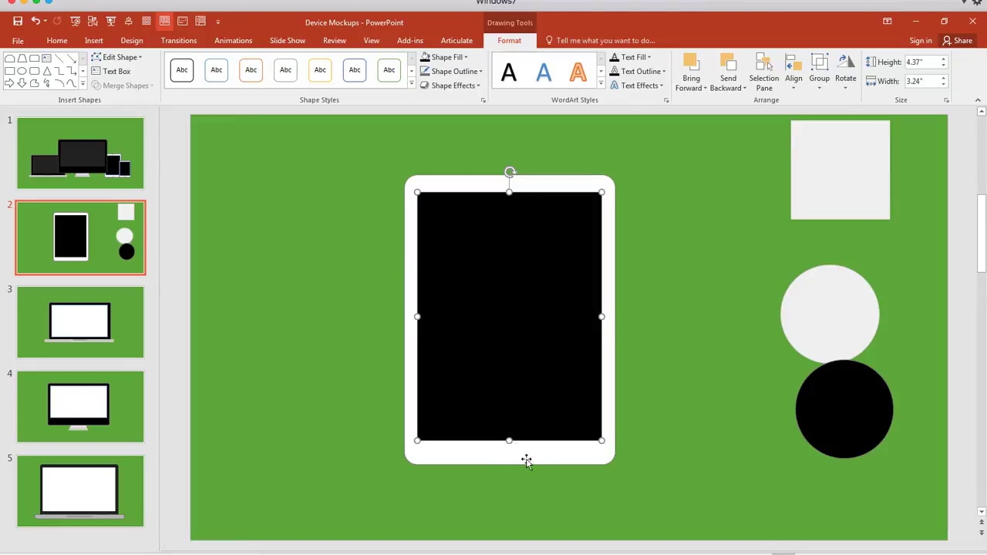
pyautogui.moveTo(510, 441); pyautogui.dragTo(510, 438)
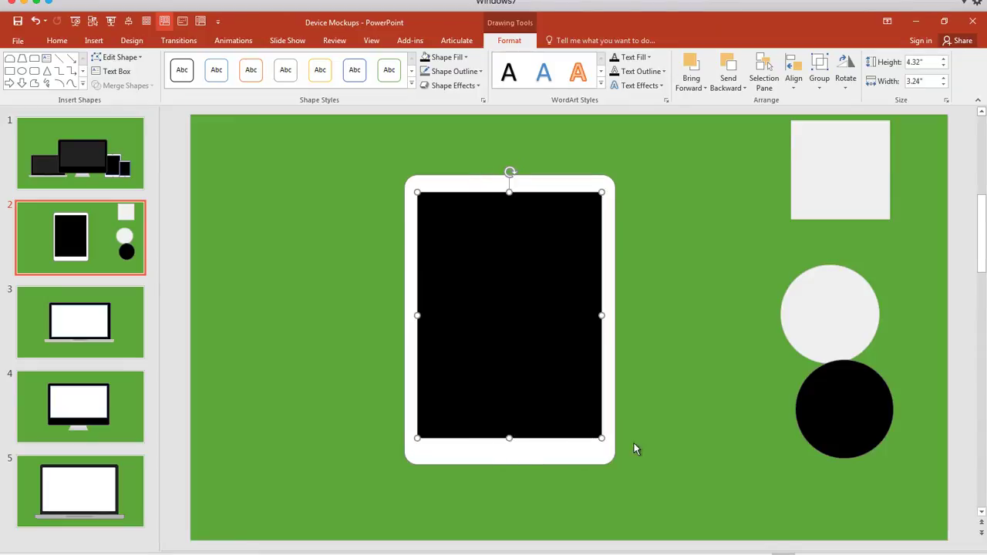
pyautogui.moveTo(510, 192); pyautogui.dragTo(511, 189)
pyautogui.click(650, 227)
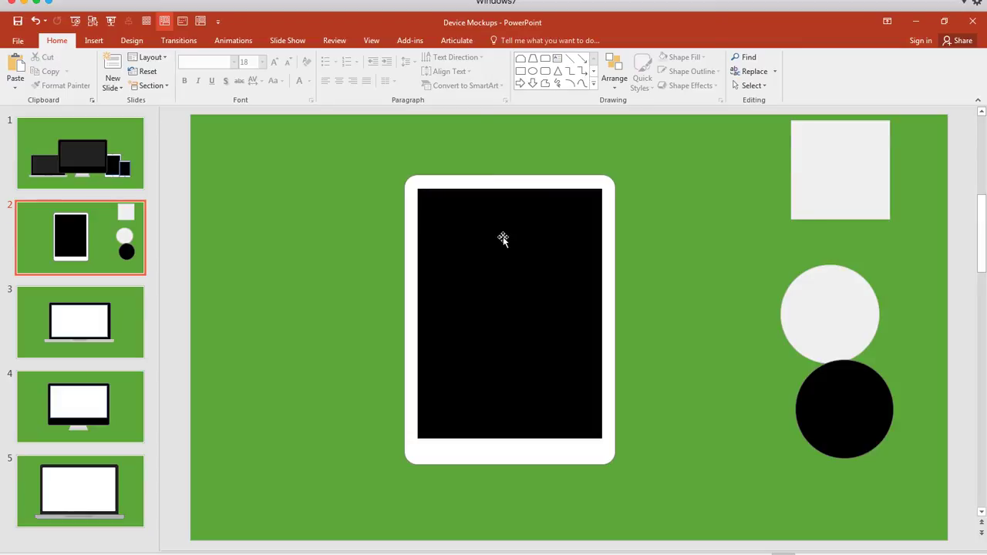
# Step: Shrink the black circle into a small camera dot on the tablet's top bezel
pyautogui.scroll(-1, 467, 327)
pyautogui.scroll(1, 257, 313)
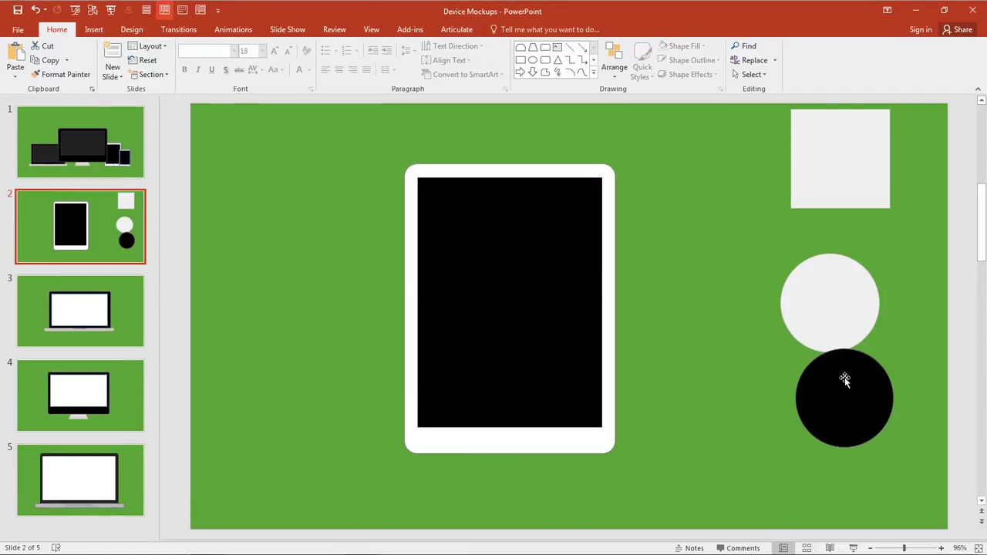
pyautogui.moveTo(844, 379); pyautogui.dragTo(516, 174)
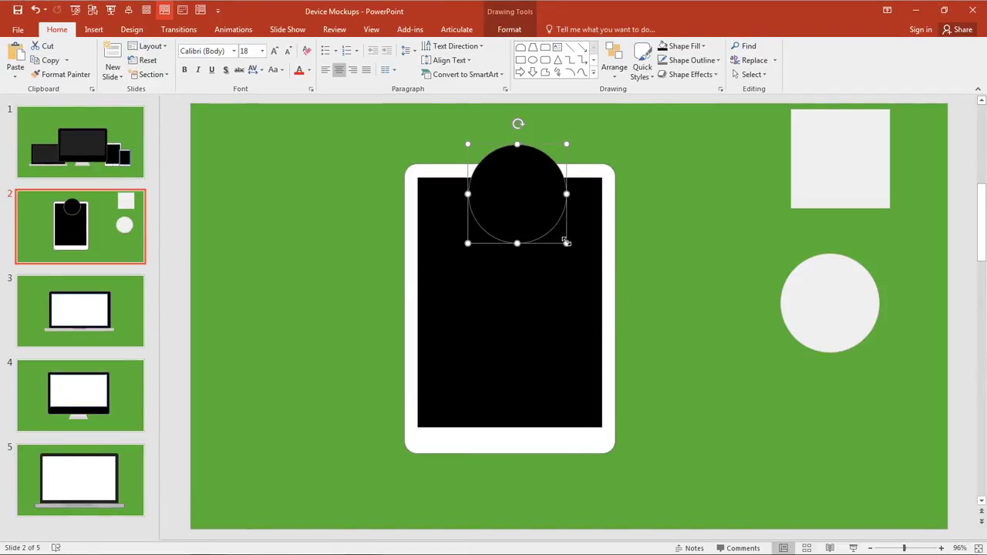
pyautogui.moveTo(567, 243); pyautogui.dragTo(509, 171)
pyautogui.click(520, 154)
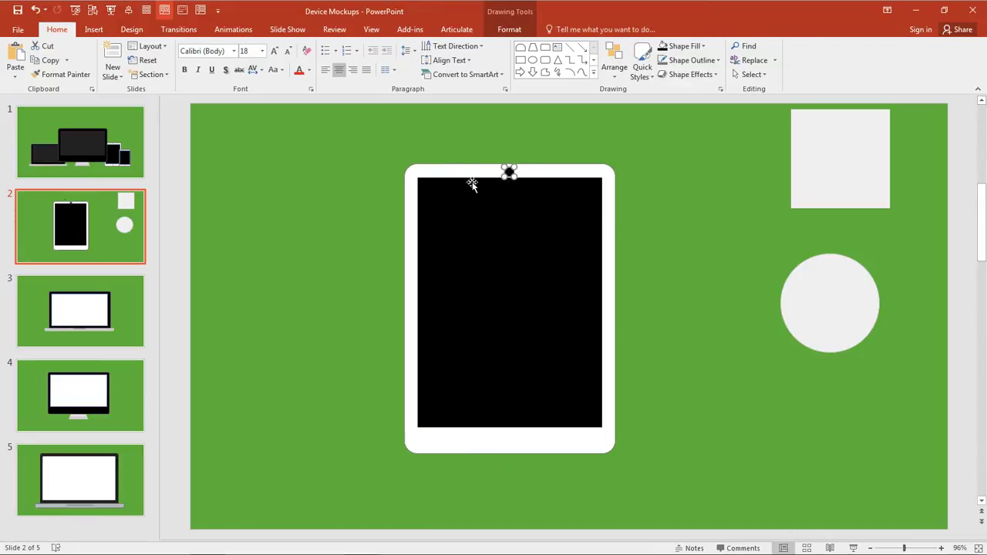
pyautogui.keyDown('ctrl'); pyautogui.scroll(5, 509, 171); pyautogui.keyUp('ctrl')
pyautogui.keyDown('ctrl'); pyautogui.scroll(1, 575, 311); pyautogui.keyUp('ctrl')
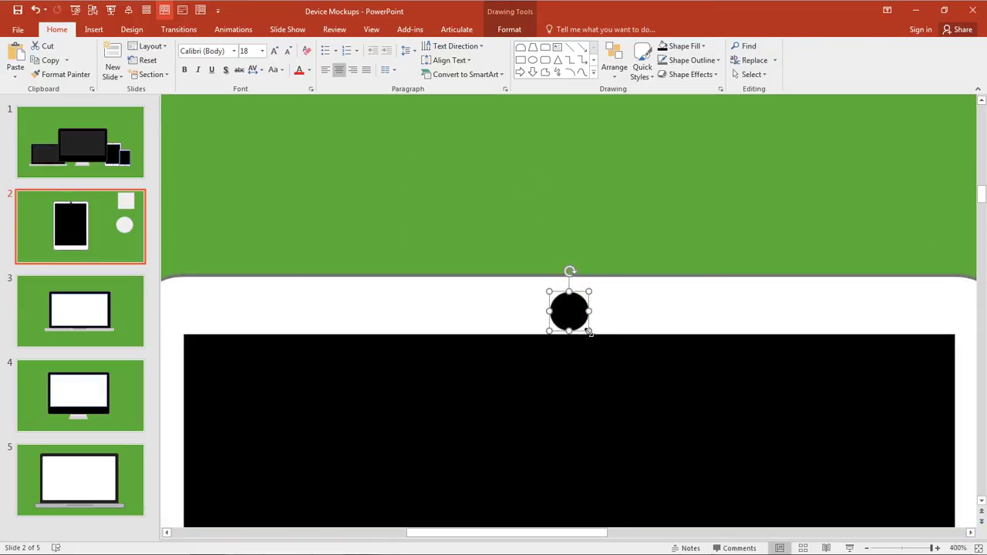
pyautogui.moveTo(588, 331); pyautogui.dragTo(580, 324)
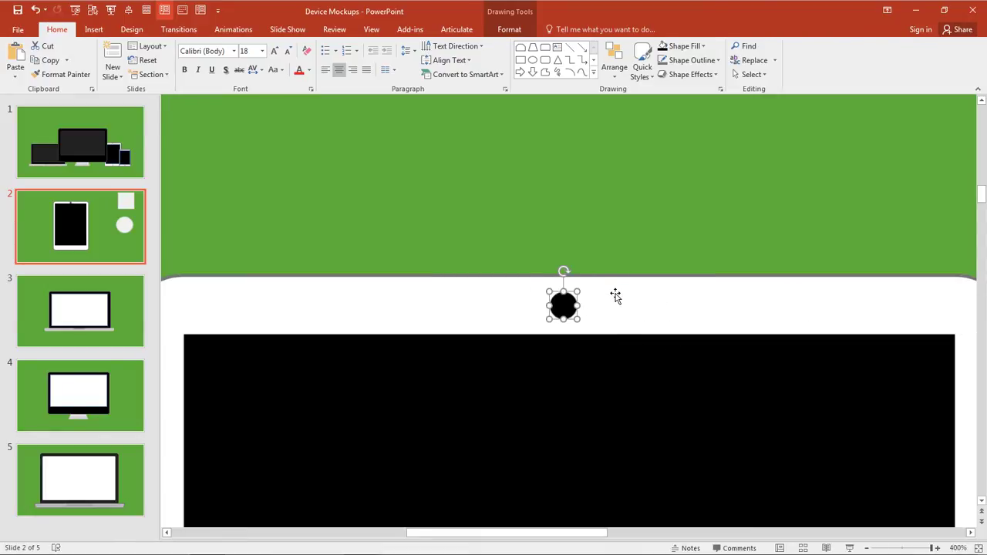
pyautogui.scroll(-5, 614, 296)
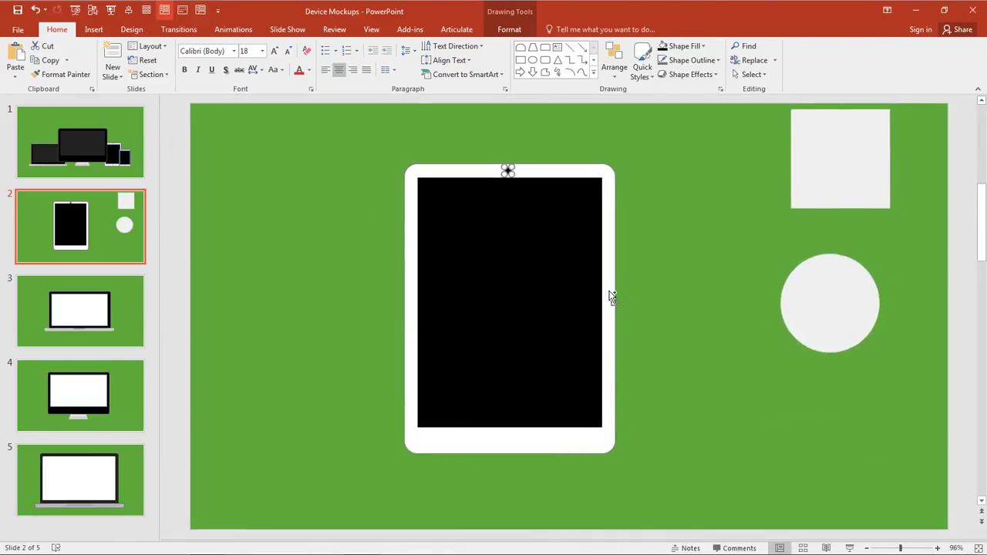
pyautogui.click(687, 287)
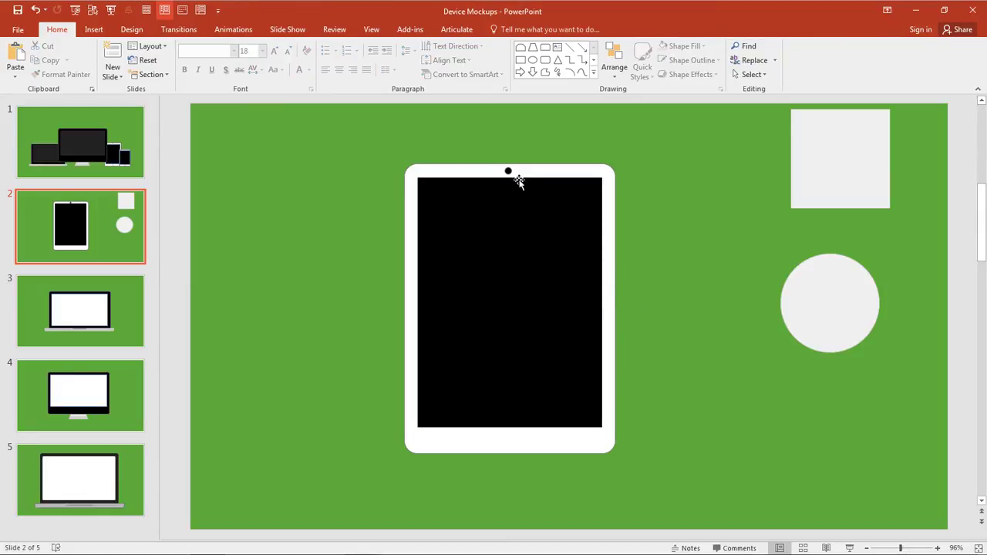
# Step: Centre-align all the tablet's shapes so the camera dot sits mid-bezel
pyautogui.moveTo(375, 132); pyautogui.dragTo(655, 494)
pyautogui.click(615, 62)
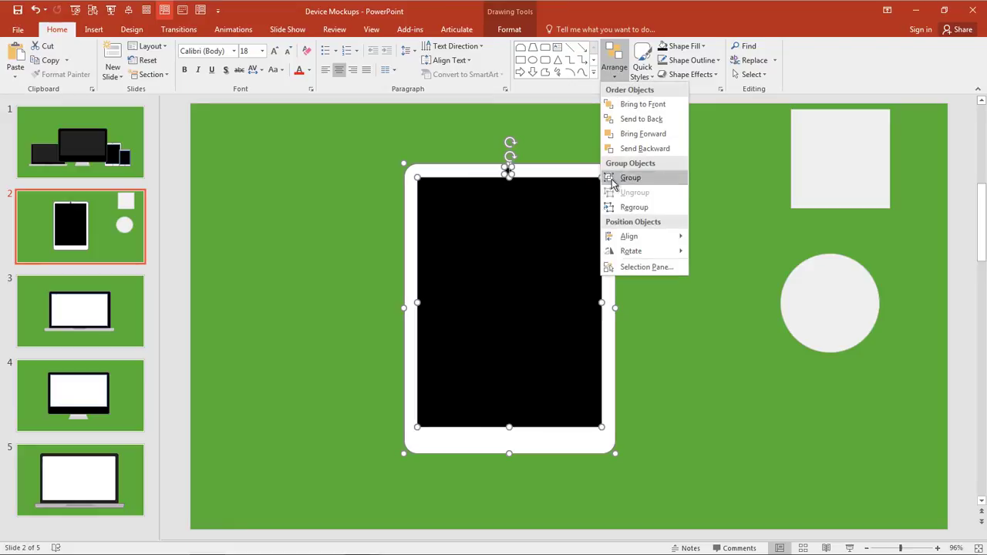
pyautogui.moveTo(639, 236)
pyautogui.click(749, 251)
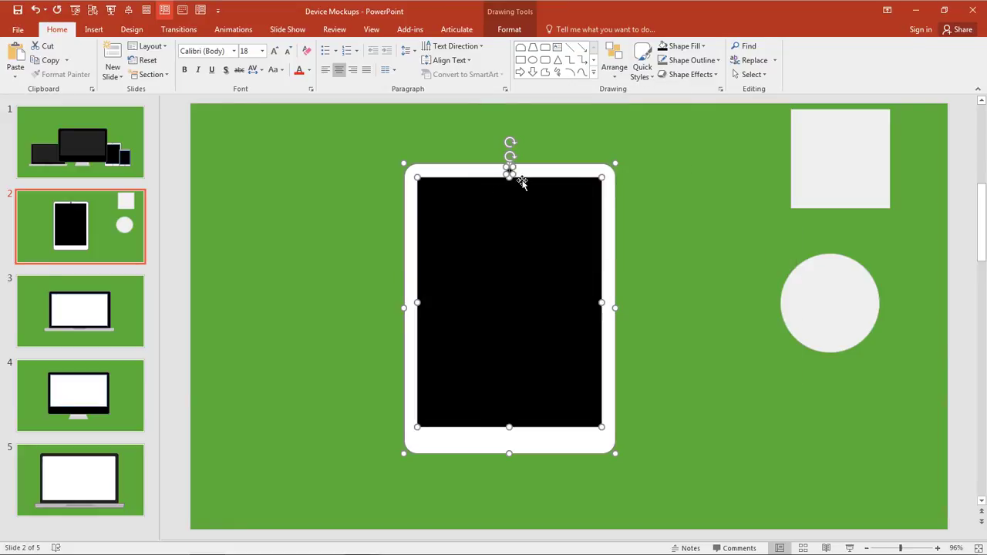
# Step: Move the light circle and grey square together so they overlap
pyautogui.click(672, 172)
pyautogui.moveTo(824, 328); pyautogui.dragTo(795, 265)
pyautogui.moveTo(823, 164); pyautogui.dragTo(782, 205)
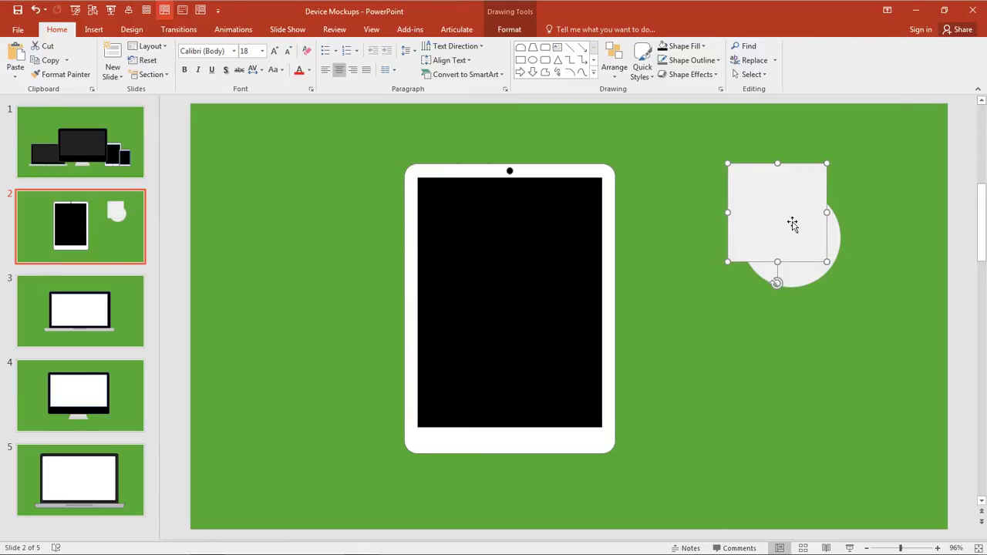
# Step: Shrink the square and circle and place them at the tablet's bottom centre
pyautogui.moveTo(784, 199); pyautogui.dragTo(548, 433)
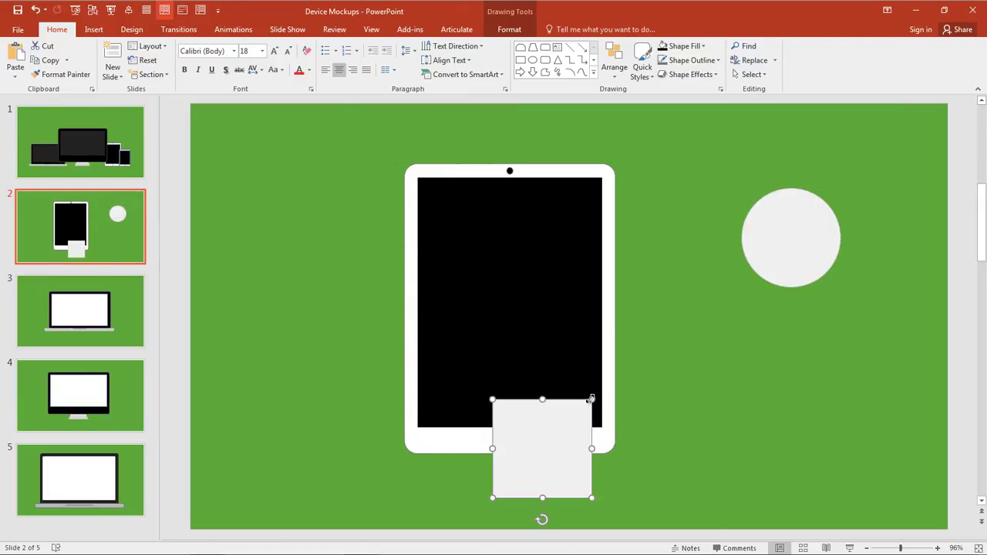
pyautogui.moveTo(591, 397); pyautogui.dragTo(510, 441)
pyautogui.moveTo(773, 250); pyautogui.dragTo(527, 407)
pyautogui.moveTo(560, 370); pyautogui.dragTo(529, 427)
# Step: Zoom in, make the circle slightly smaller and centre it over the small square
pyautogui.scroll(5, 529, 429)
pyautogui.scroll(8, 572, 393)
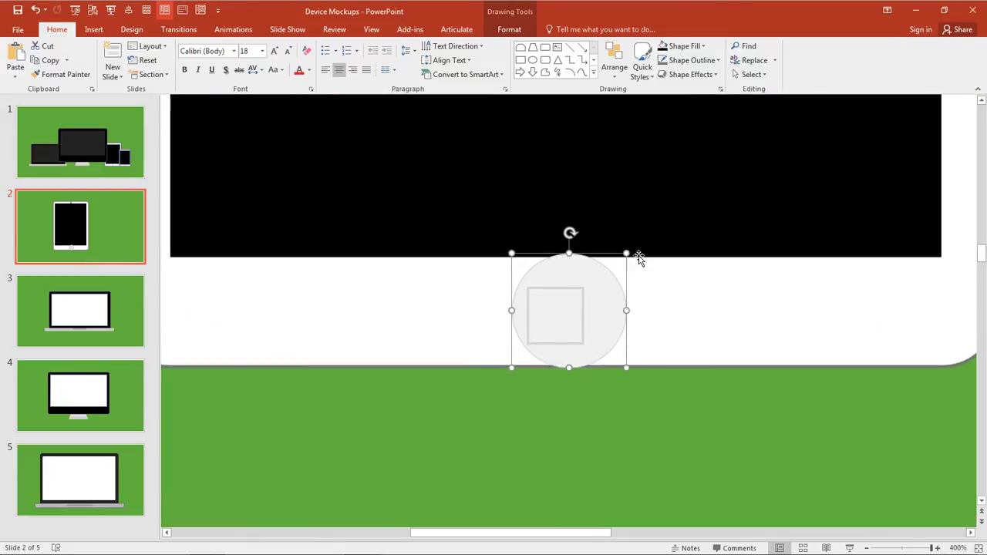
pyautogui.moveTo(626, 253); pyautogui.dragTo(580, 327)
pyautogui.click(562, 319)
pyautogui.click(599, 301)
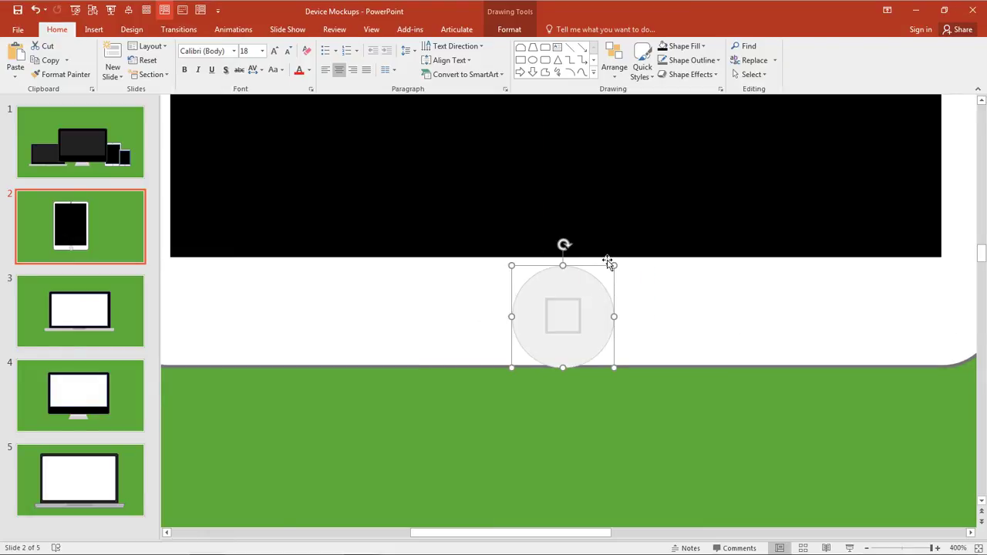
pyautogui.moveTo(615, 265); pyautogui.dragTo(581, 300)
pyautogui.moveTo(558, 335); pyautogui.dragTo(564, 315)
pyautogui.click(580, 303)
# Step: Centre-align every tablet part, including the home button, with Align Center
pyautogui.scroll(-10, 602, 351)
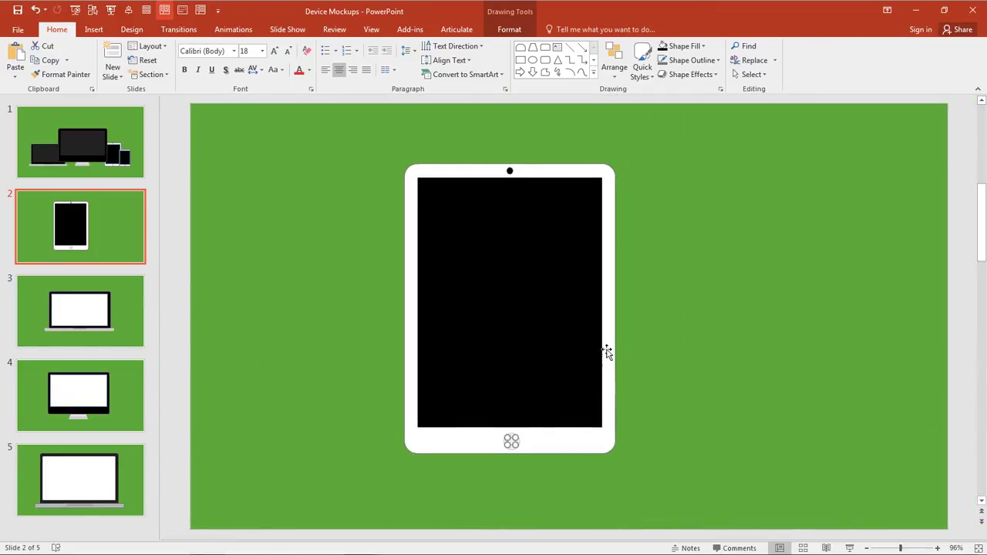
pyautogui.moveTo(638, 498); pyautogui.dragTo(441, 154)
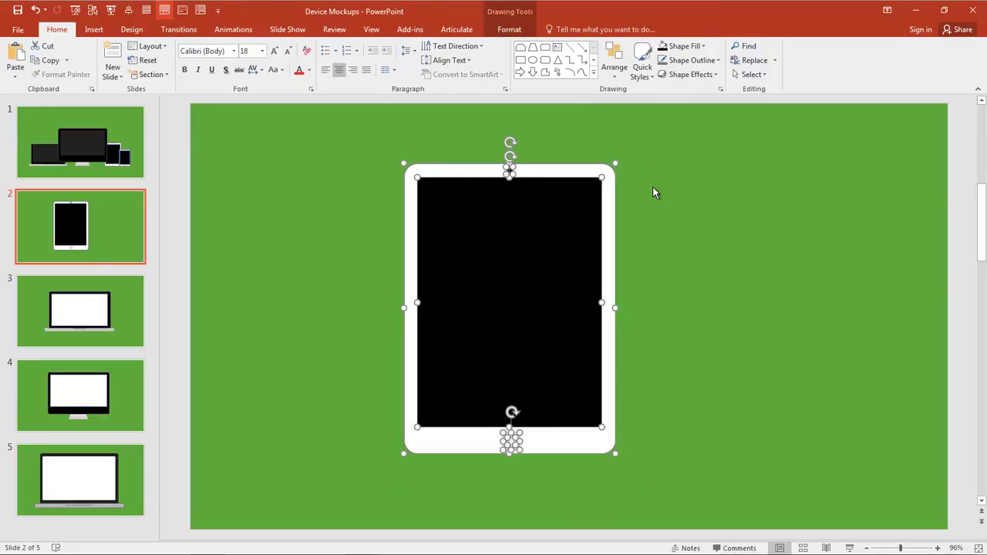
pyautogui.click(615, 62)
pyautogui.moveTo(653, 236)
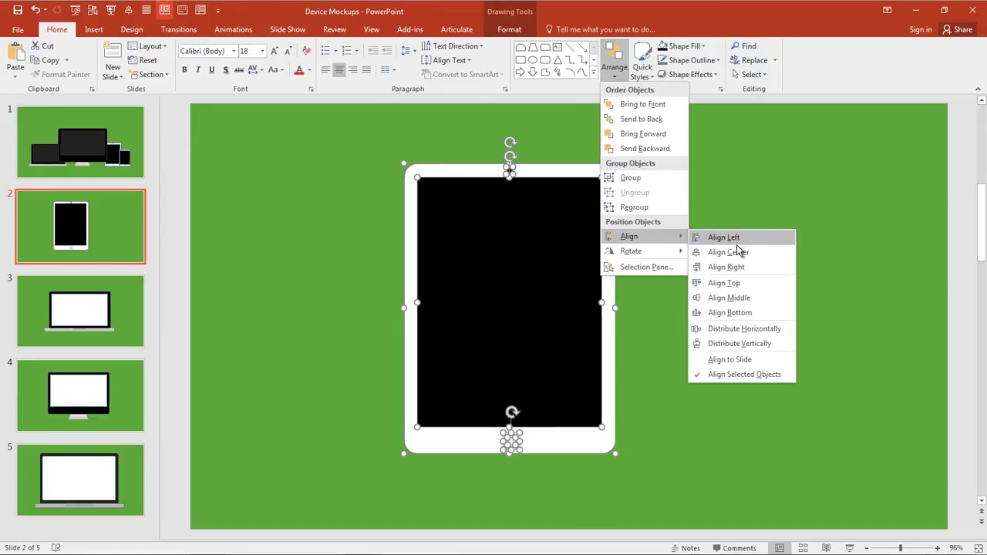
pyautogui.click(739, 251)
pyautogui.click(768, 263)
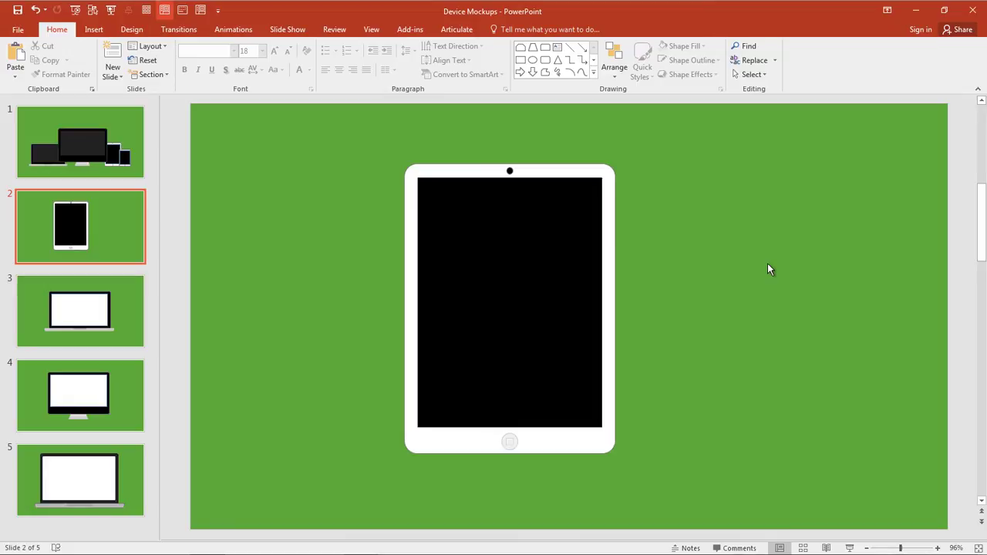
# Step: Move the tablet to the left and Ctrl-drag a duplicate to the right
pyautogui.moveTo(346, 118); pyautogui.dragTo(671, 502)
pyautogui.moveTo(566, 348)
pyautogui.mouseDown()
pyautogui.moveTo(391, 329)
pyautogui.moveTo(362, 347)
pyautogui.moveTo(370, 353)
pyautogui.mouseUp()
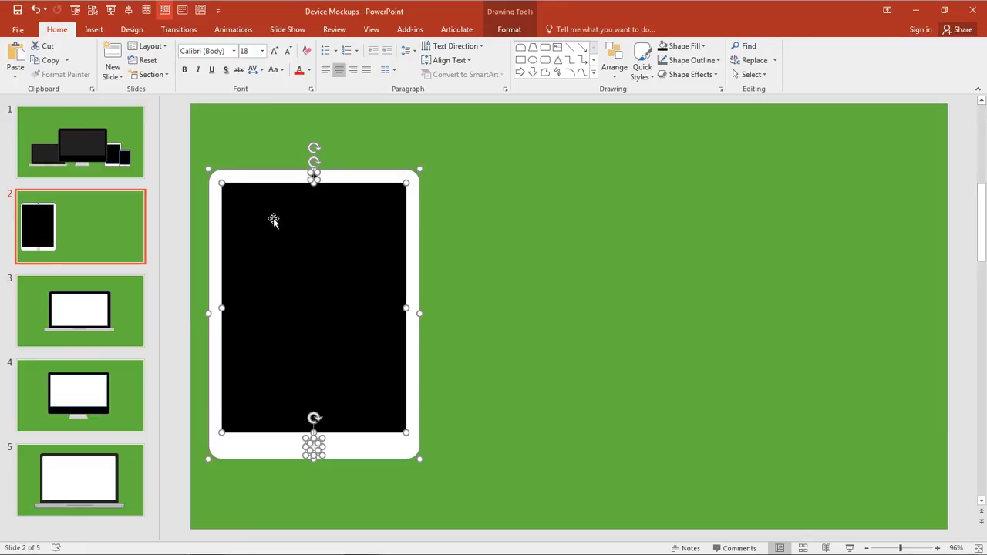
pyautogui.keyDown('ctrl'); pyautogui.moveTo(268, 333); pyautogui.dragTo(601, 312); pyautogui.keyUp('ctrl')
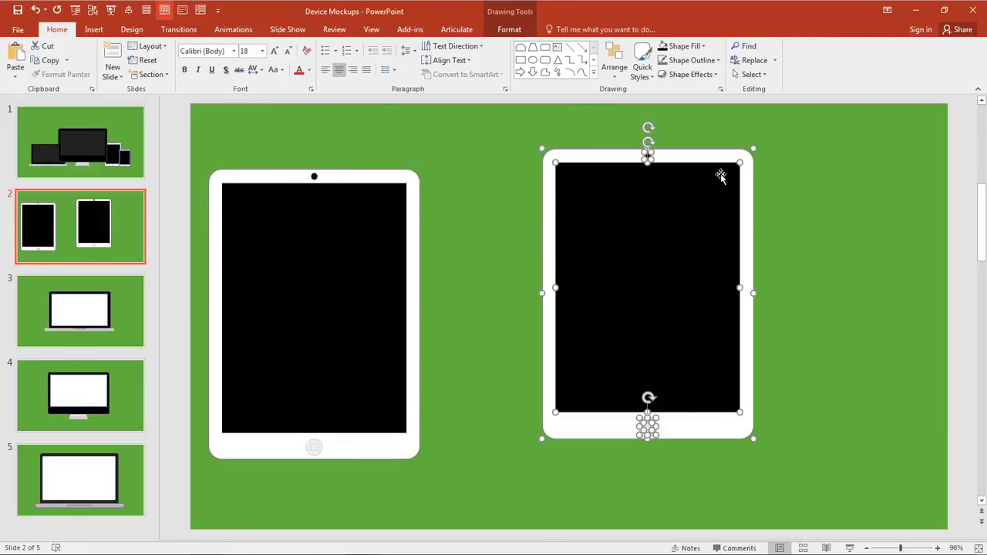
# Step: Rotate the copied tablet 90° to landscape and widen its screen slightly
pyautogui.moveTo(648, 127); pyautogui.dragTo(834, 331)
pyautogui.moveTo(644, 315); pyautogui.dragTo(725, 271)
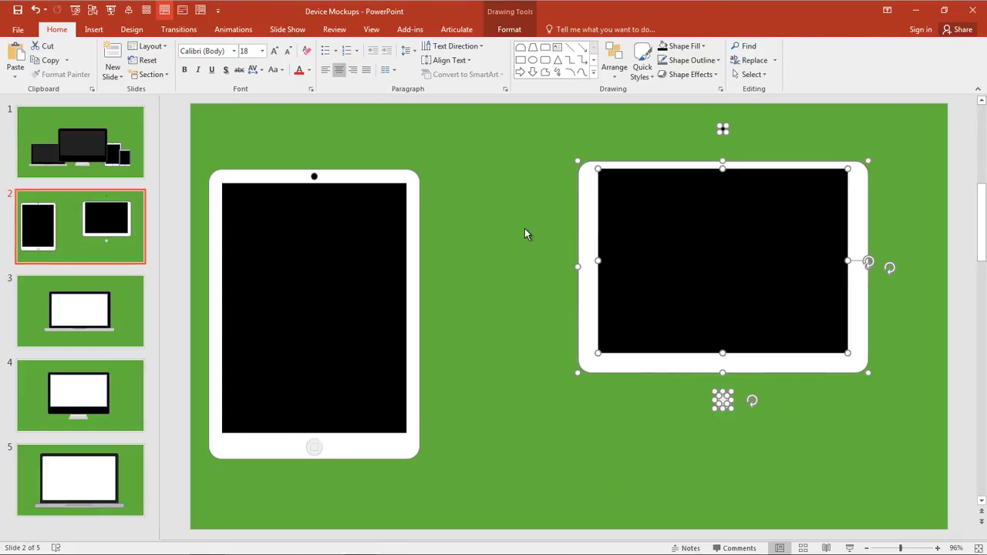
pyautogui.click(550, 243)
pyautogui.click(698, 206)
pyautogui.moveTo(699, 206); pyautogui.dragTo(695, 209)
pyautogui.moveTo(841, 265); pyautogui.dragTo(850, 265)
pyautogui.click(901, 255)
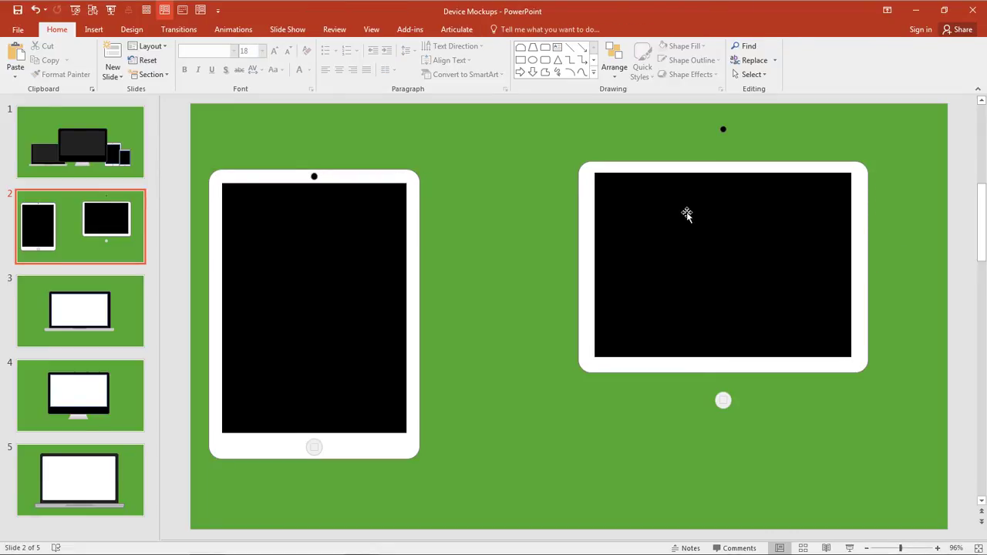
# Step: Fill the copy's frame black and its screen white
pyautogui.click(587, 183)
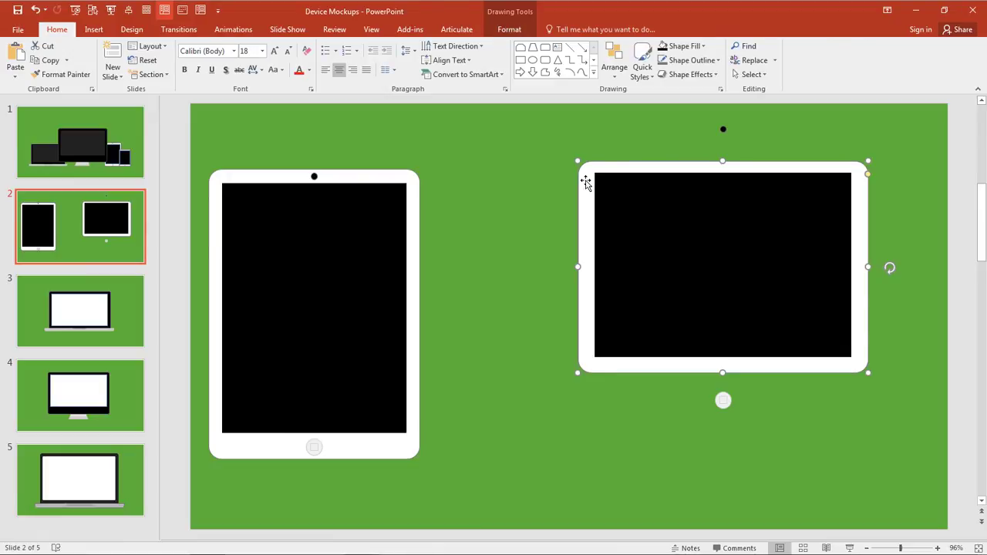
pyautogui.click(509, 29)
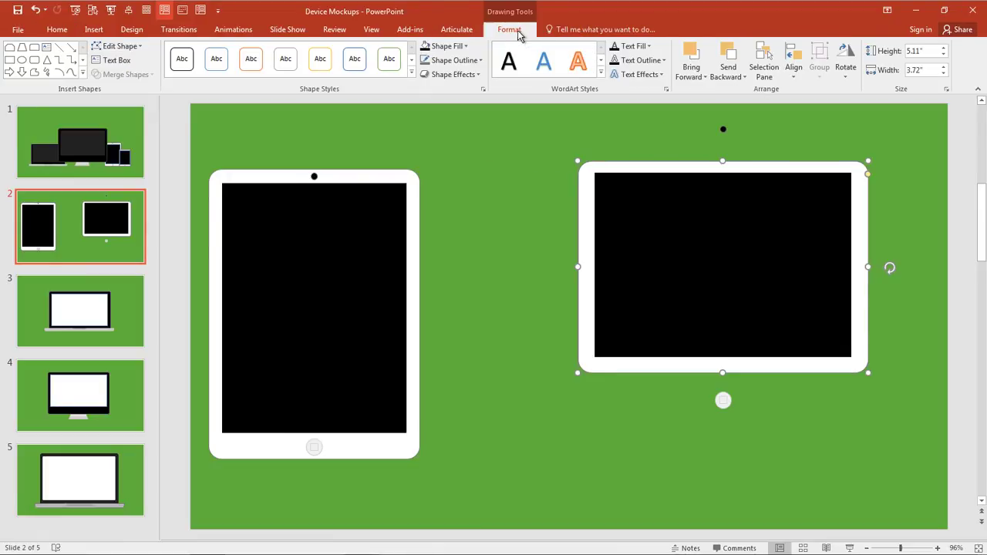
pyautogui.click(445, 48)
pyautogui.click(634, 236)
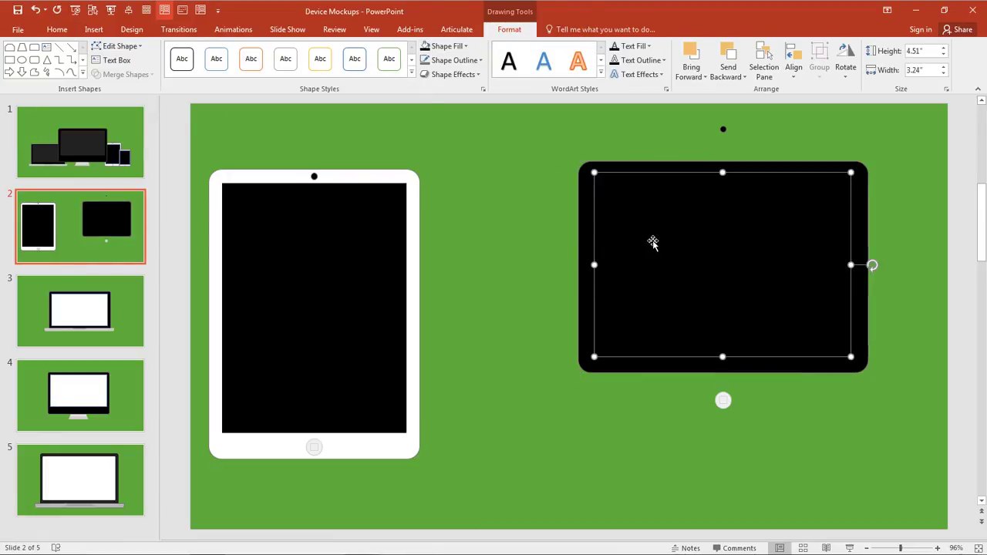
pyautogui.click(465, 46)
pyautogui.click(434, 76)
pyautogui.click(922, 142)
# Step: Lower the screen's top edge, delete the home button and extend the frame downward
pyautogui.click(748, 204)
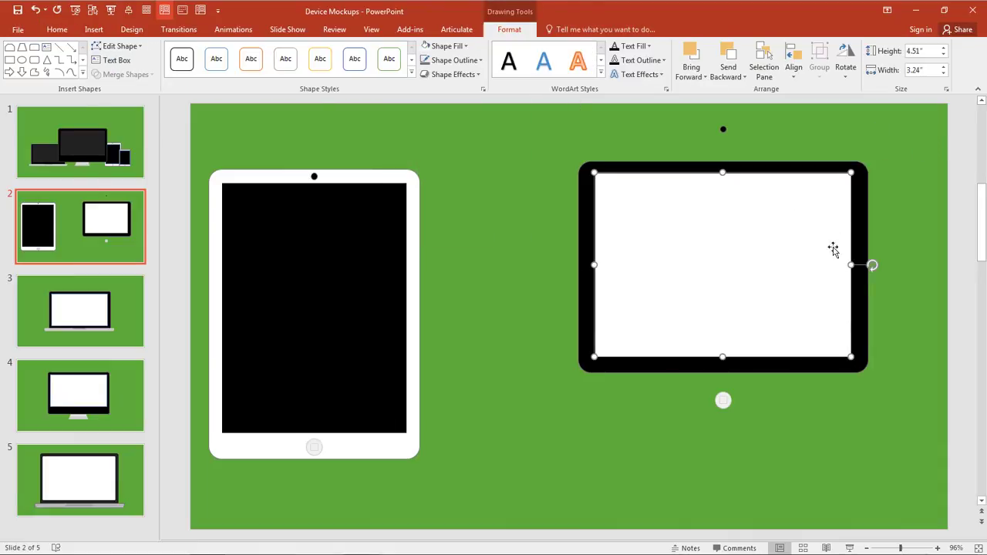
pyautogui.moveTo(723, 173); pyautogui.dragTo(723, 179)
pyautogui.click(682, 407)
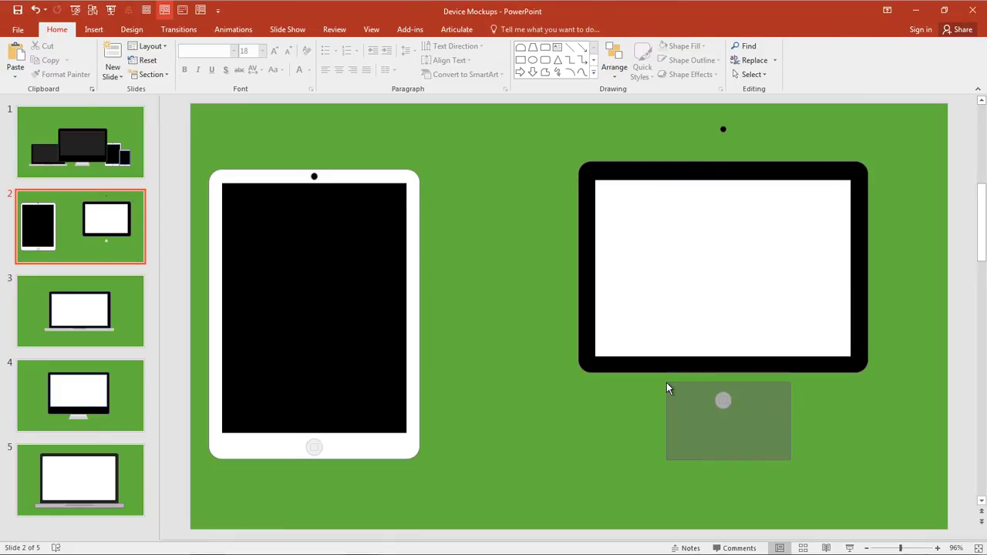
pyautogui.moveTo(667, 383); pyautogui.dragTo(723, 397)
pyautogui.press('Delete')
pyautogui.click(720, 369)
pyautogui.click(851, 444)
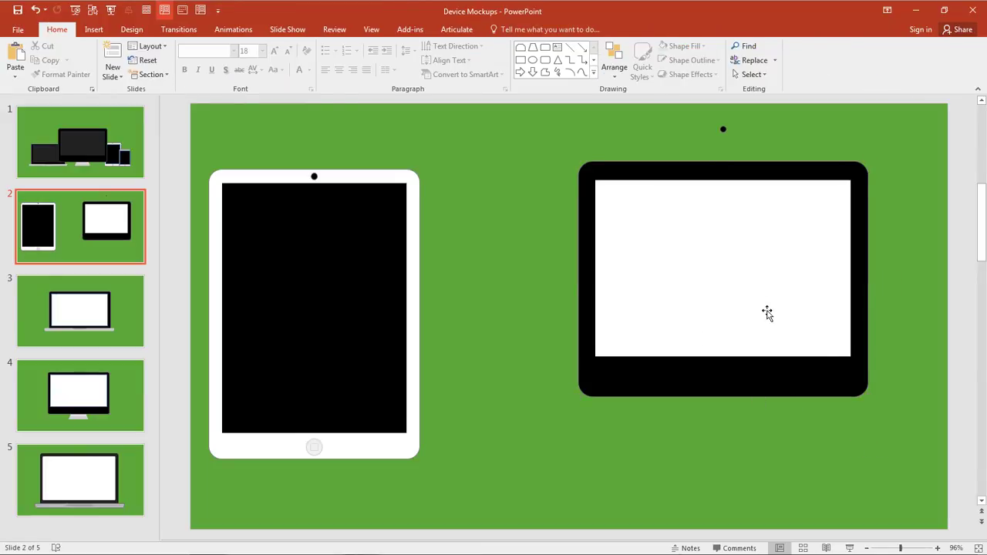
# Step: Draw a Round Same Side Corner Rectangle and rotate it 180°
pyautogui.click(96, 33)
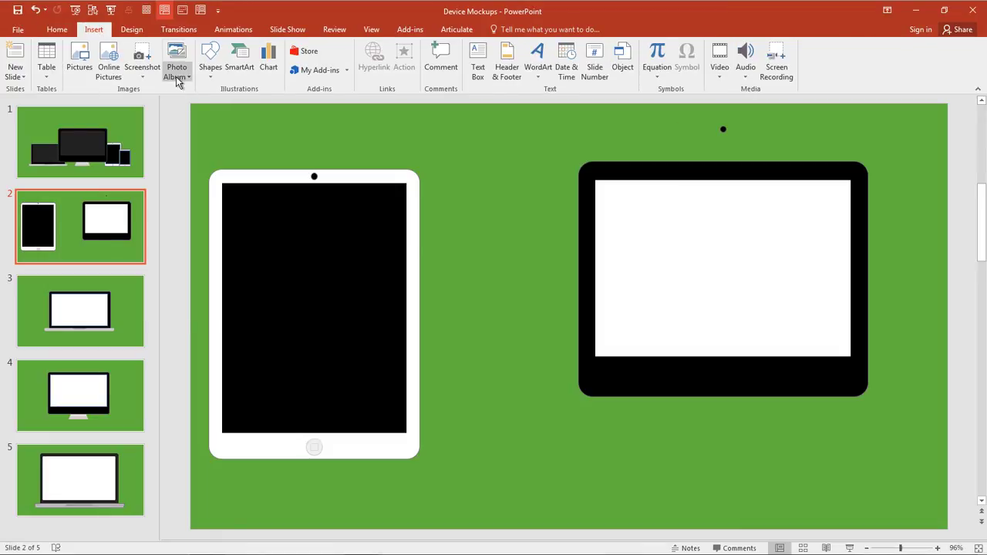
pyautogui.click(211, 65)
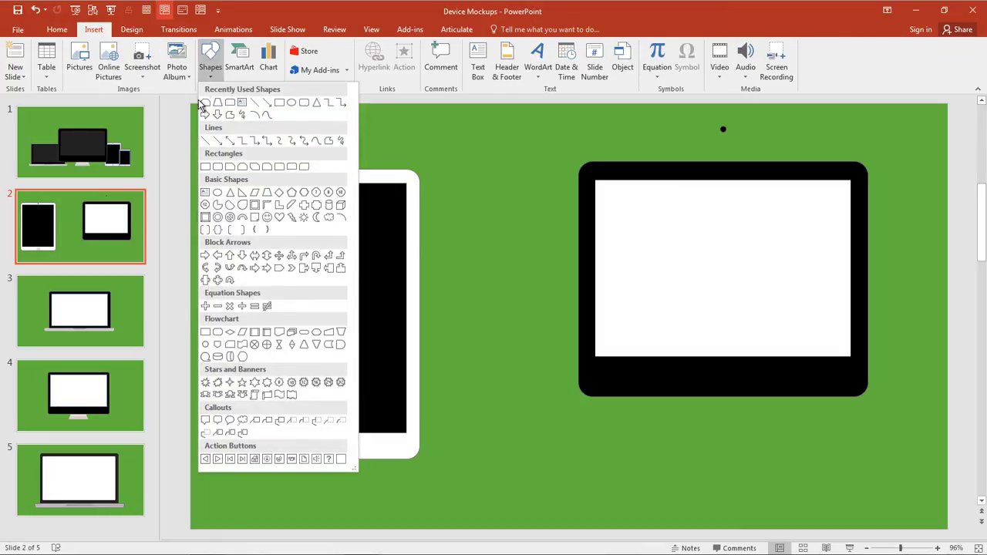
pyautogui.click(230, 102)
pyautogui.moveTo(441, 151)
pyautogui.mouseDown()
pyautogui.moveTo(751, 242)
pyautogui.moveTo(805, 237)
pyautogui.mouseUp()
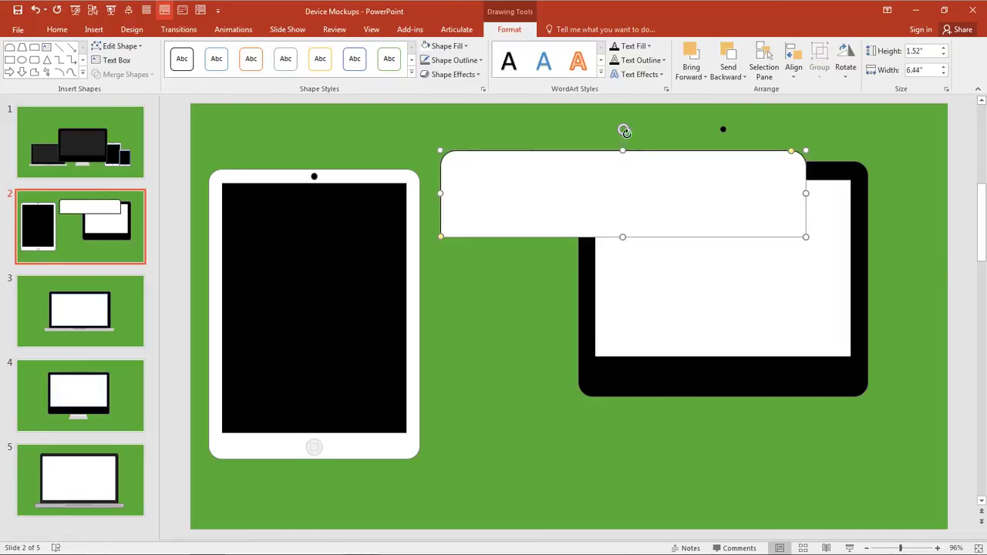
pyautogui.moveTo(624, 128); pyautogui.dragTo(623, 239)
# Step: Resize the base to 6.44" by 0.45", place it under the screen and round its corners
pyautogui.moveTo(623, 151); pyautogui.dragTo(722, 379)
pyautogui.click(701, 289)
pyautogui.click(722, 388)
pyautogui.moveTo(544, 406); pyautogui.dragTo(556, 406)
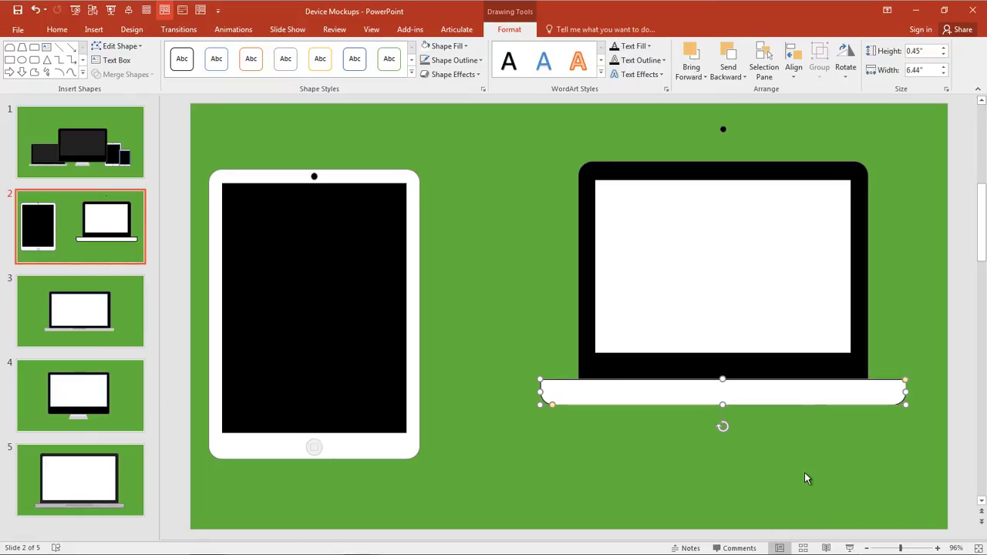
pyautogui.moveTo(820, 392); pyautogui.dragTo(830, 393)
pyautogui.click(718, 412)
pyautogui.click(700, 397)
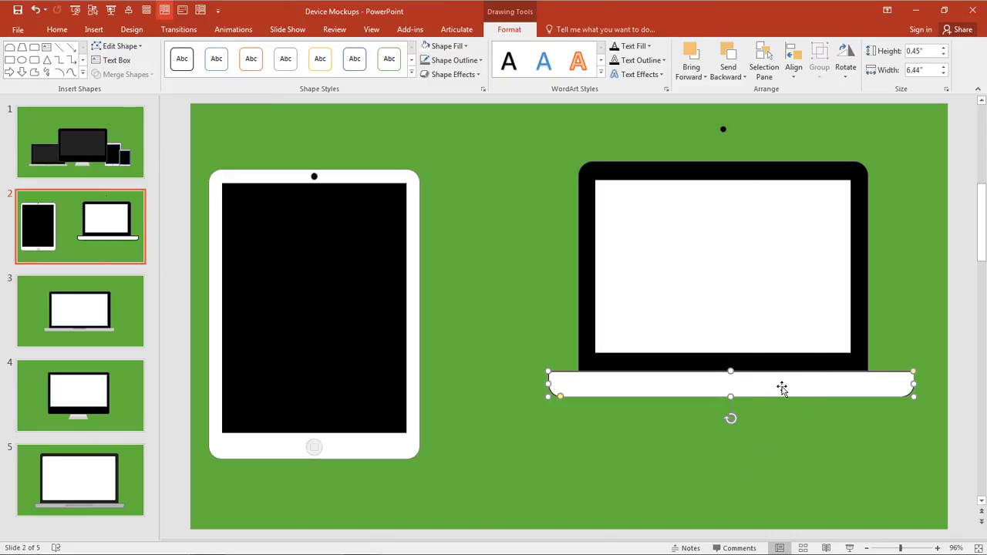
# Step: Ctrl-drag a copy of the base and shrink it to a 0.96"-wide bar
pyautogui.moveTo(799, 390); pyautogui.dragTo(719, 332)
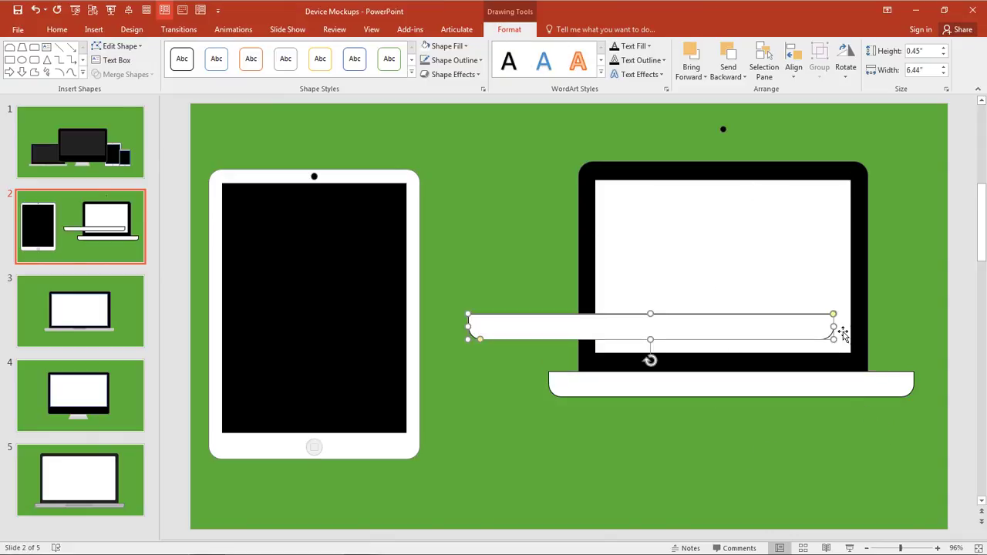
pyautogui.moveTo(834, 340); pyautogui.dragTo(505, 321)
pyautogui.scroll(5, 527, 335)
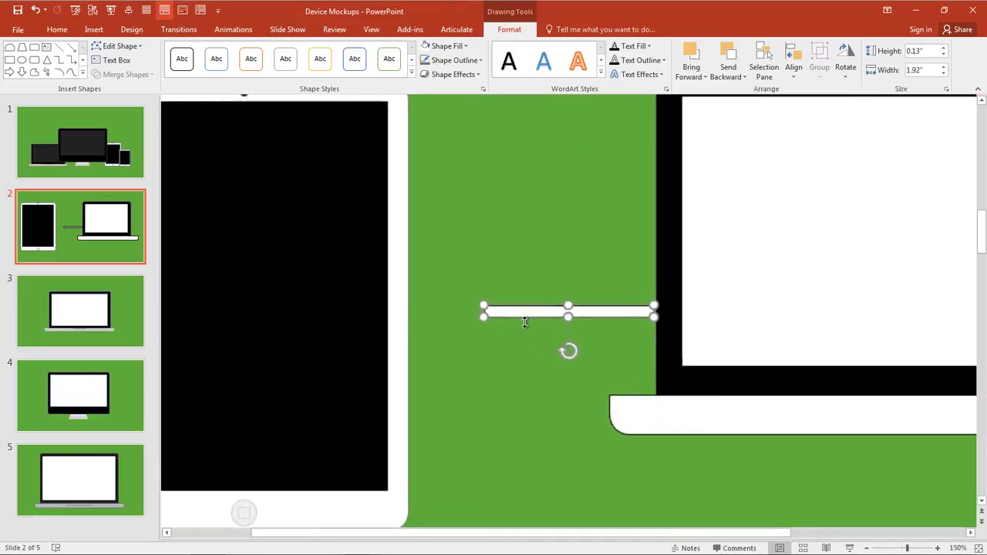
pyautogui.moveTo(399, 309); pyautogui.dragTo(568, 310)
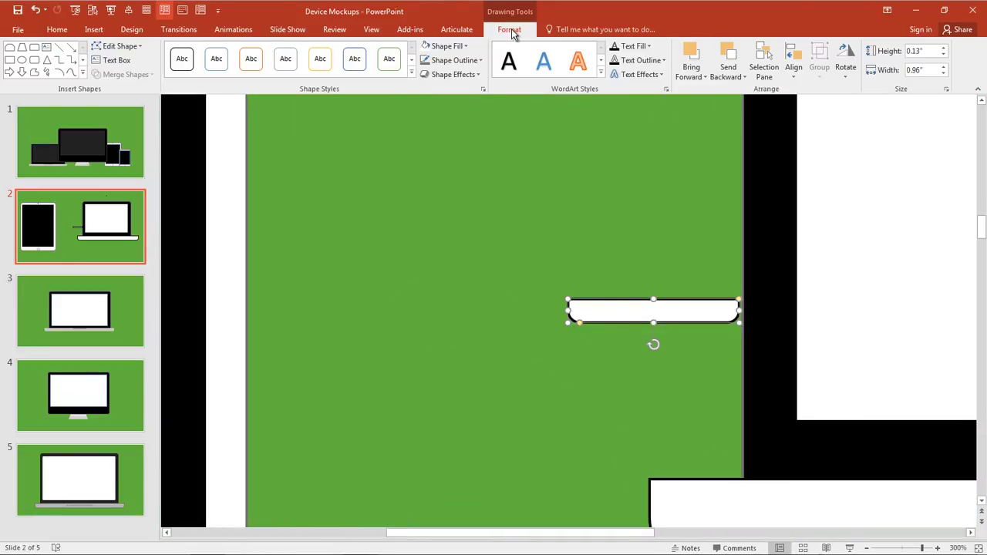
# Step: Fill the small bar grey and remove its outline
pyautogui.click(468, 45)
pyautogui.doubleClick(468, 45)
pyautogui.click(445, 80)
pyautogui.click(451, 60)
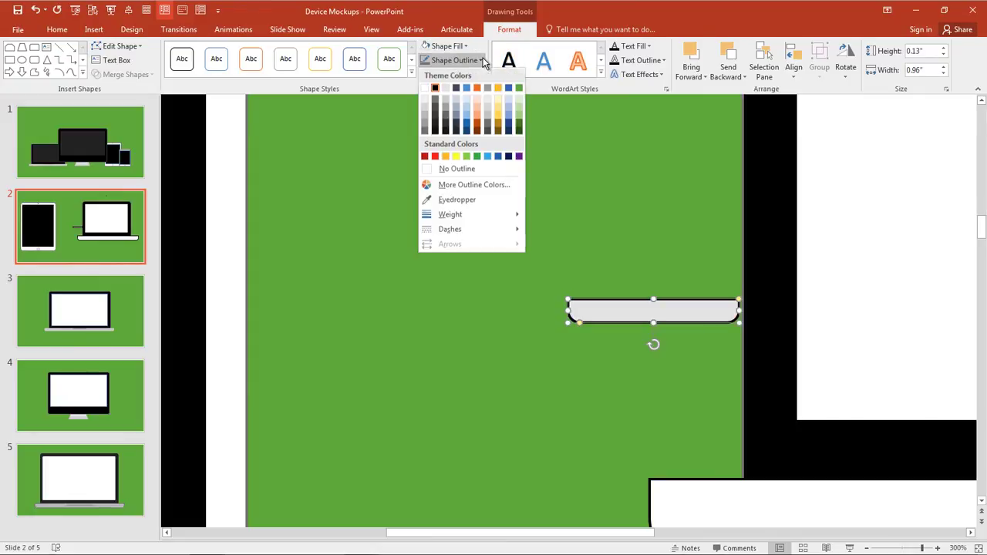
pyautogui.click(455, 167)
# Step: Make the laptop base light grey with no outline
pyautogui.click(739, 495)
pyautogui.click(445, 46)
pyautogui.click(480, 61)
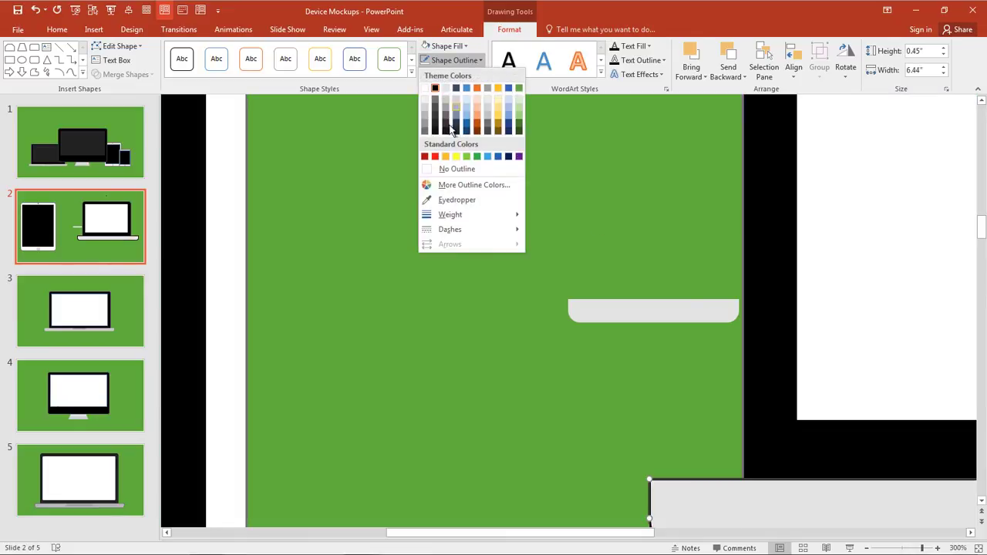
pyautogui.click(463, 176)
# Step: Darken the bar's grey and centre it where the screen meets the base
pyautogui.moveTo(621, 323); pyautogui.dragTo(615, 346)
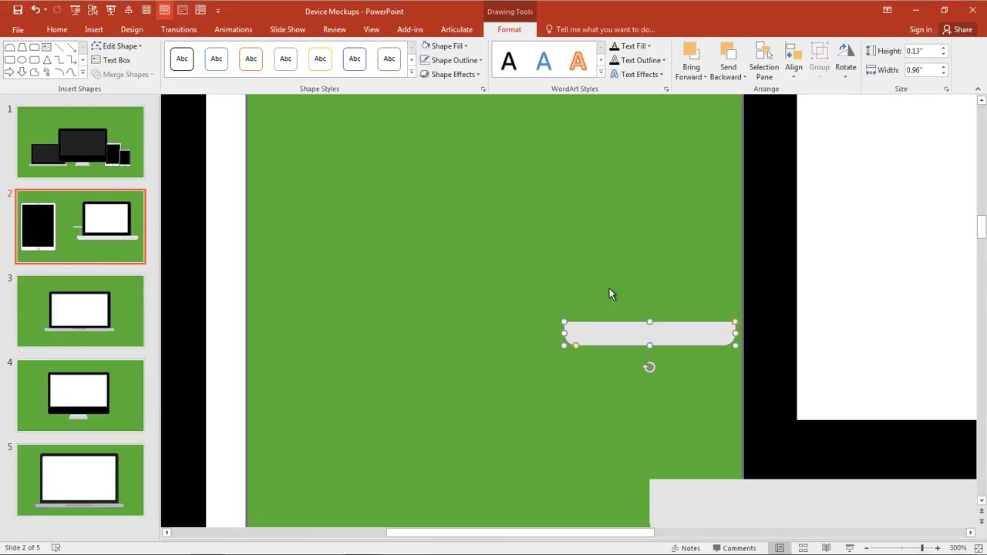
pyautogui.click(466, 47)
pyautogui.click(445, 92)
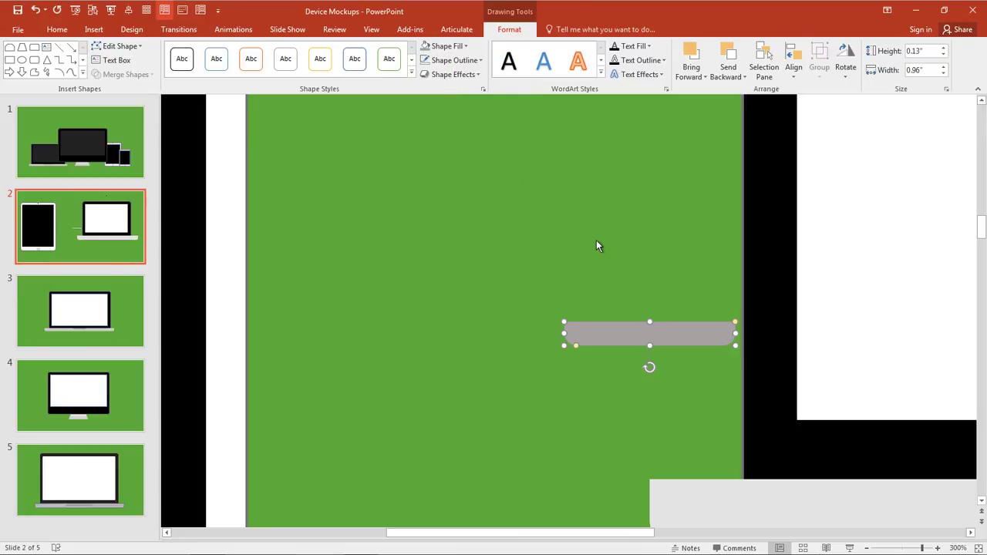
pyautogui.scroll(-10, 588, 231)
pyautogui.moveTo(563, 321); pyautogui.dragTo(783, 382)
pyautogui.click(875, 440)
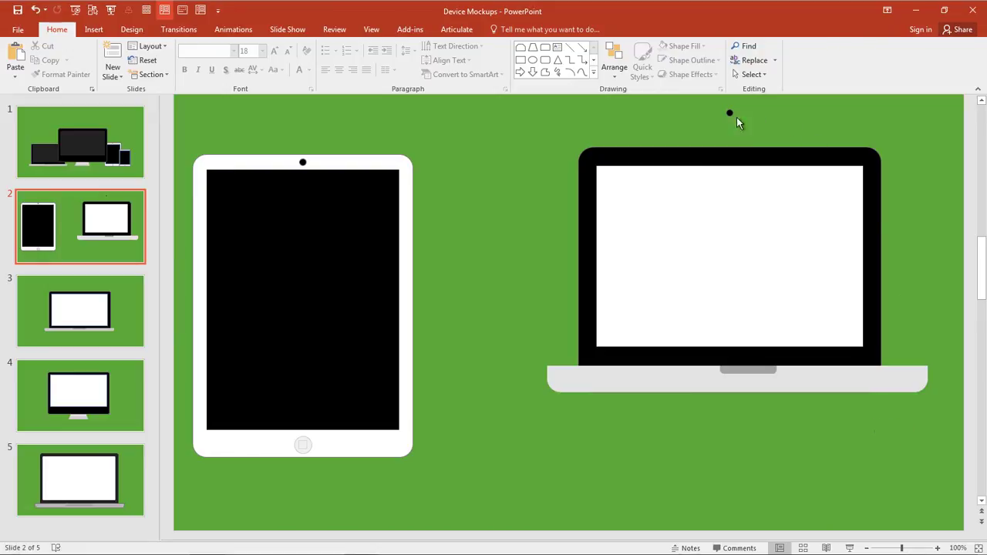
# Step: Move the small dot onto the laptop's black top bezel and fill it grey
pyautogui.moveTo(729, 116); pyautogui.dragTo(726, 157)
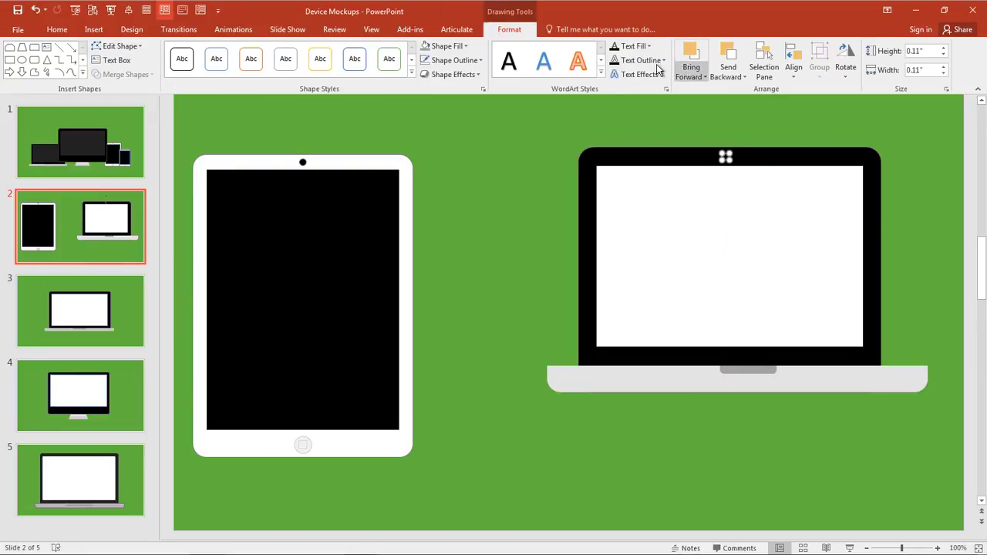
pyautogui.click(466, 47)
pyautogui.click(450, 90)
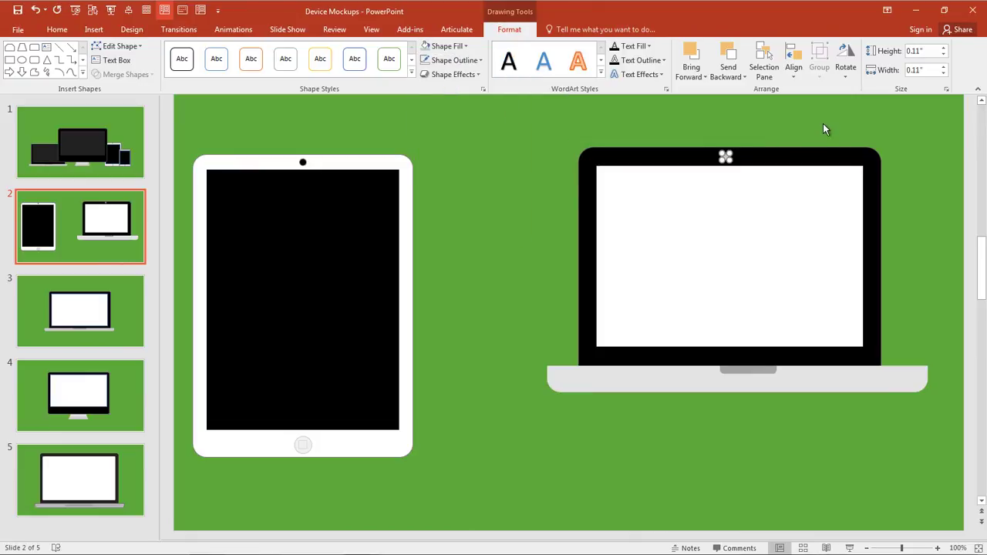
pyautogui.click(826, 126)
pyautogui.scroll(-3, 823, 232)
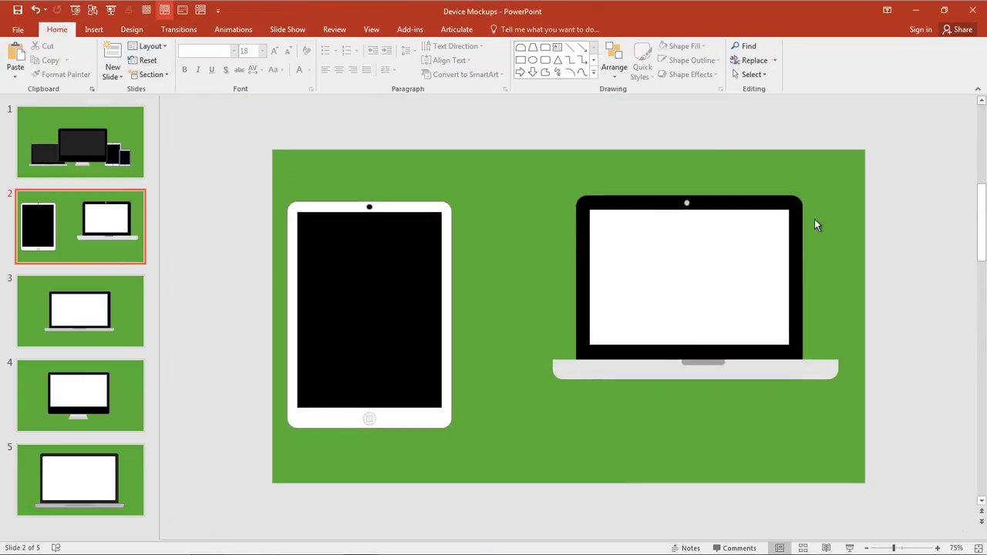
# Step: Select every laptop shape and apply Align Center so the parts share one vertical axis
pyautogui.moveTo(884, 451); pyautogui.dragTo(533, 160)
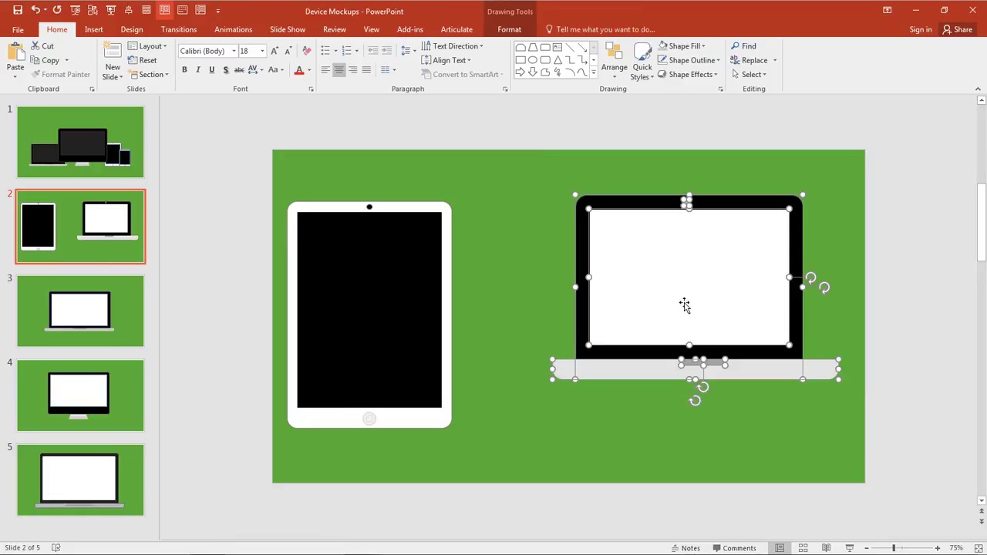
pyautogui.click(519, 31)
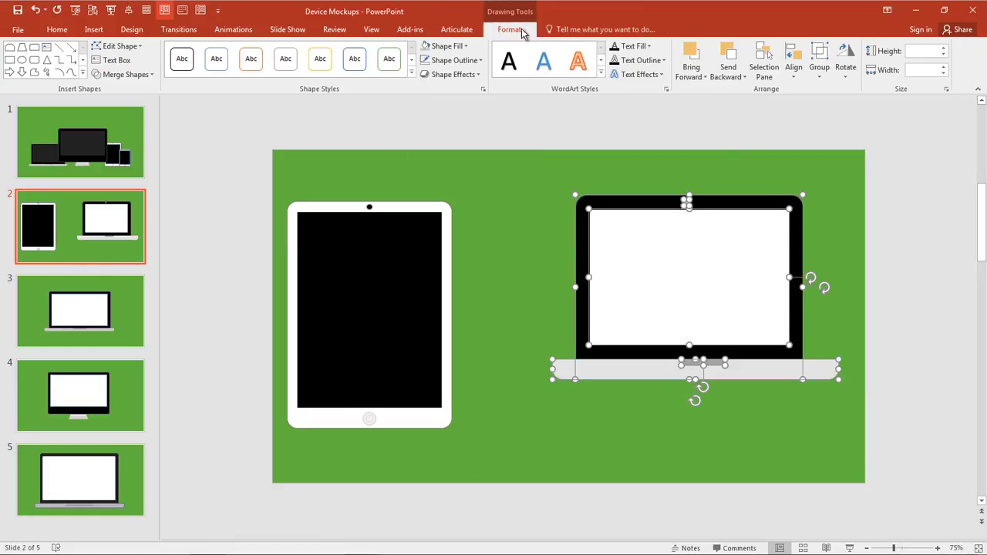
pyautogui.click(793, 57)
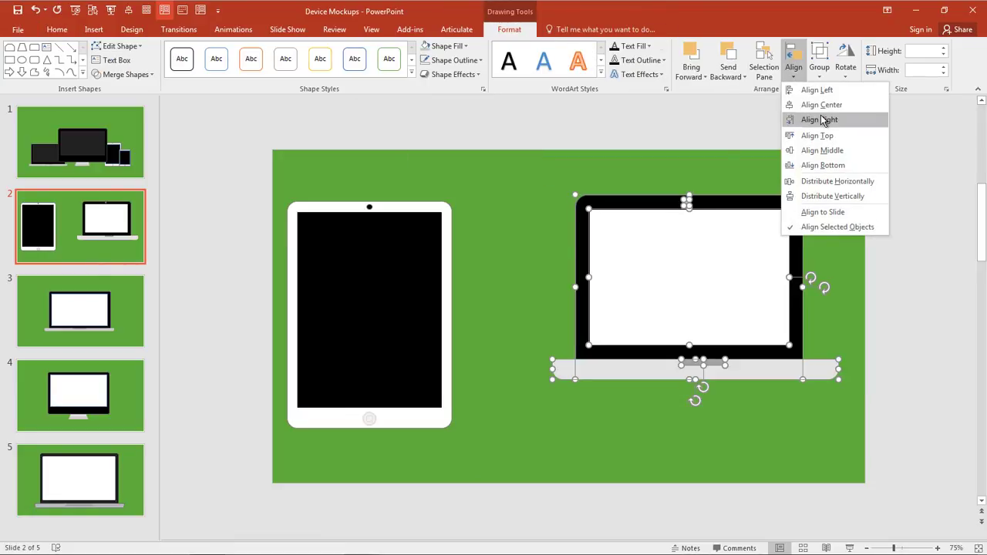
pyautogui.click(822, 105)
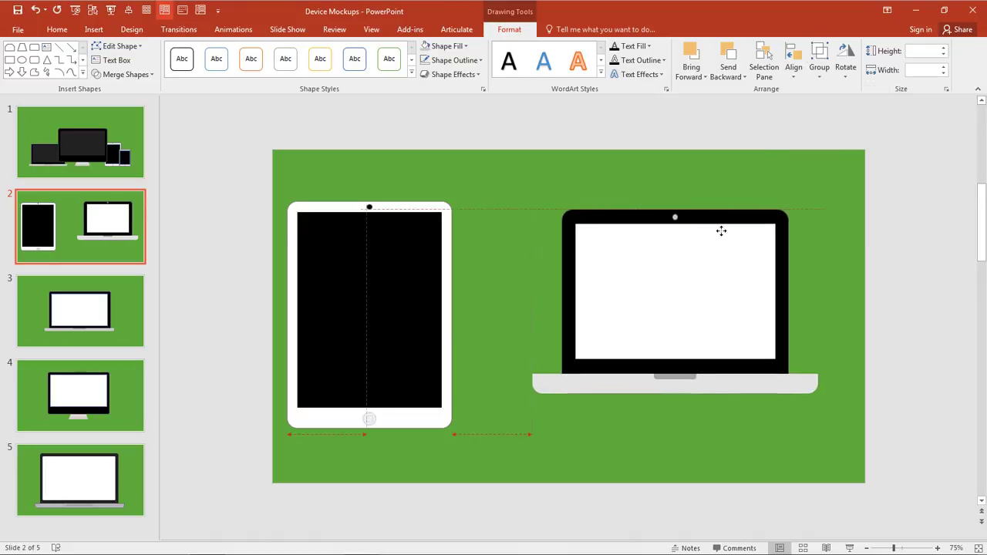
pyautogui.click(807, 175)
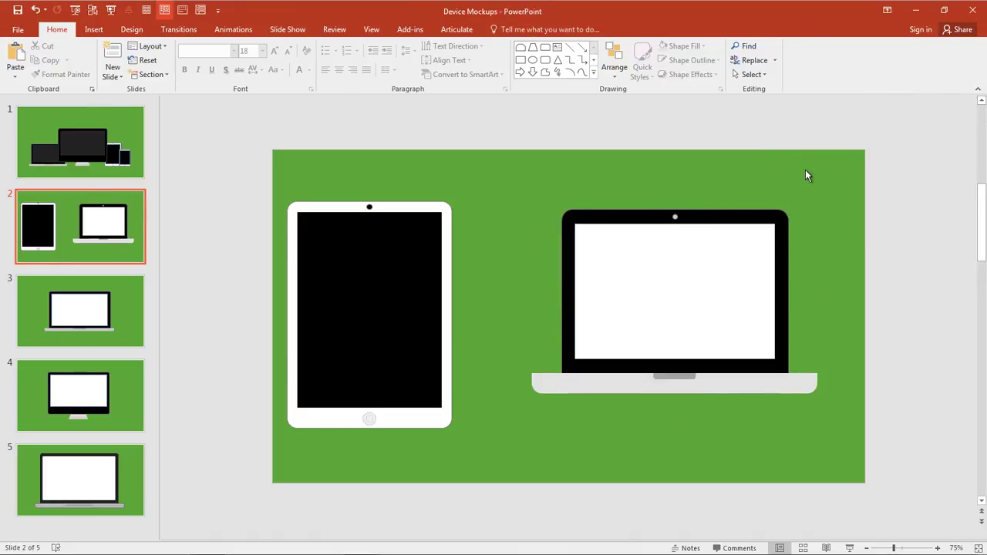